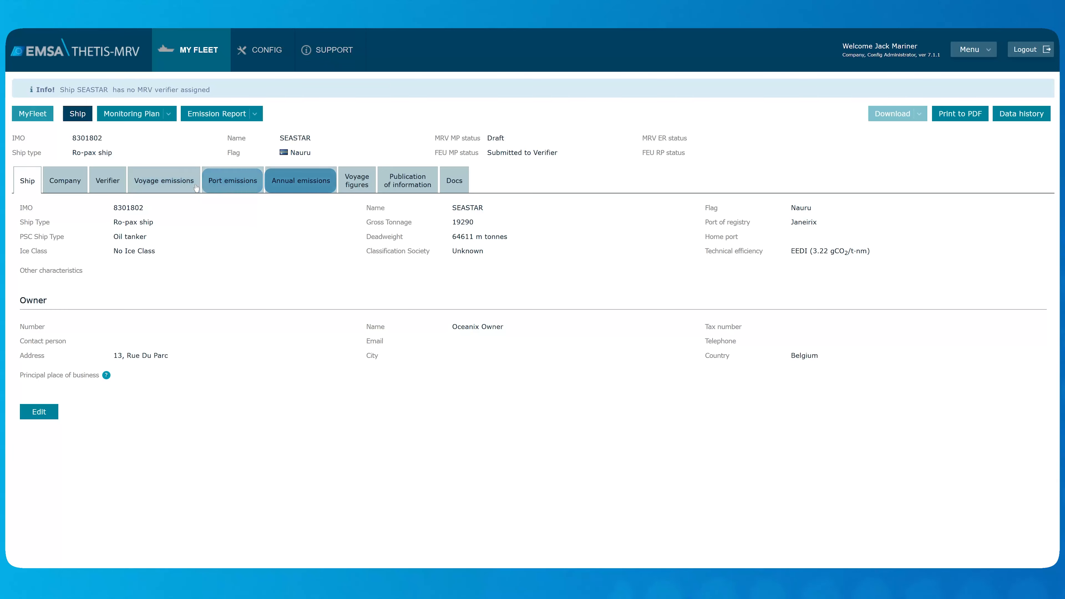
Review the SEASTAR ship's voyage emissions, port emissions and annual emissions records.
click(167, 184)
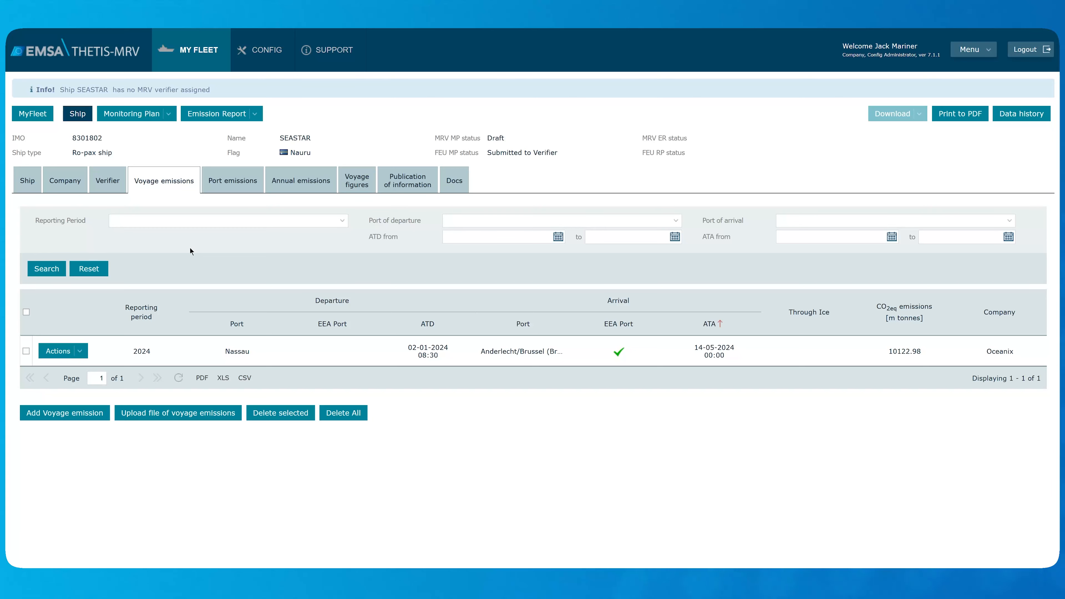
click(235, 190)
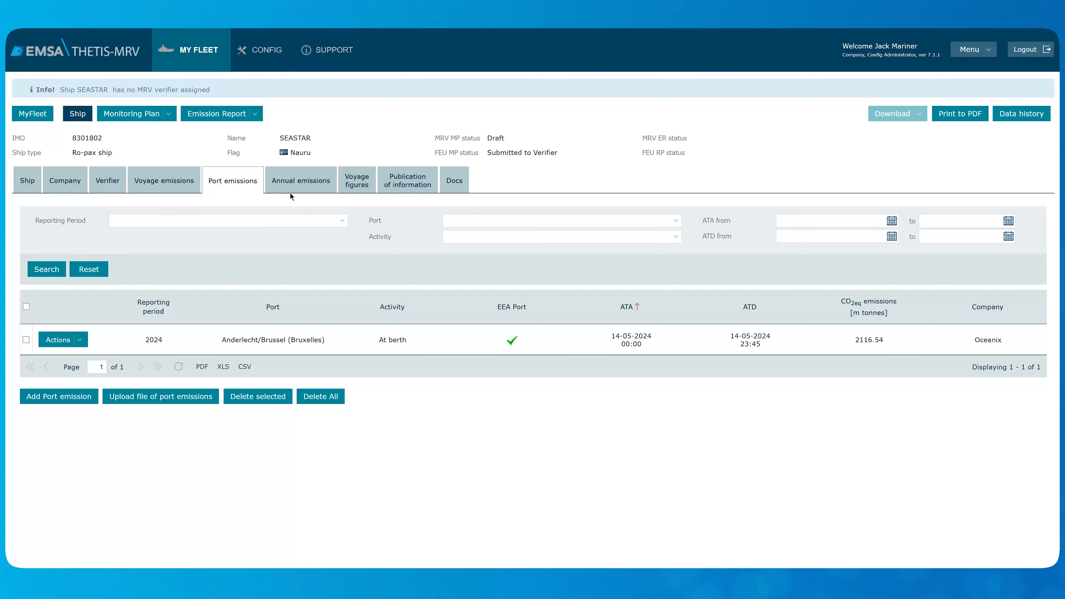
click(300, 188)
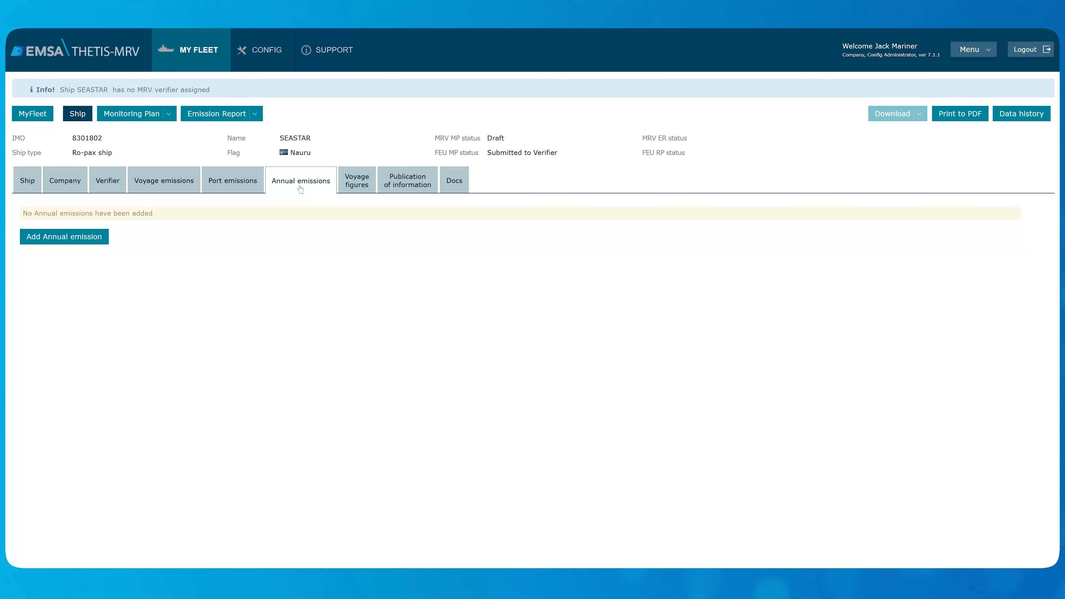
Add an annual emission record for the 2024 reporting period and mark it as partial reporting not covering the full period.
click(63, 237)
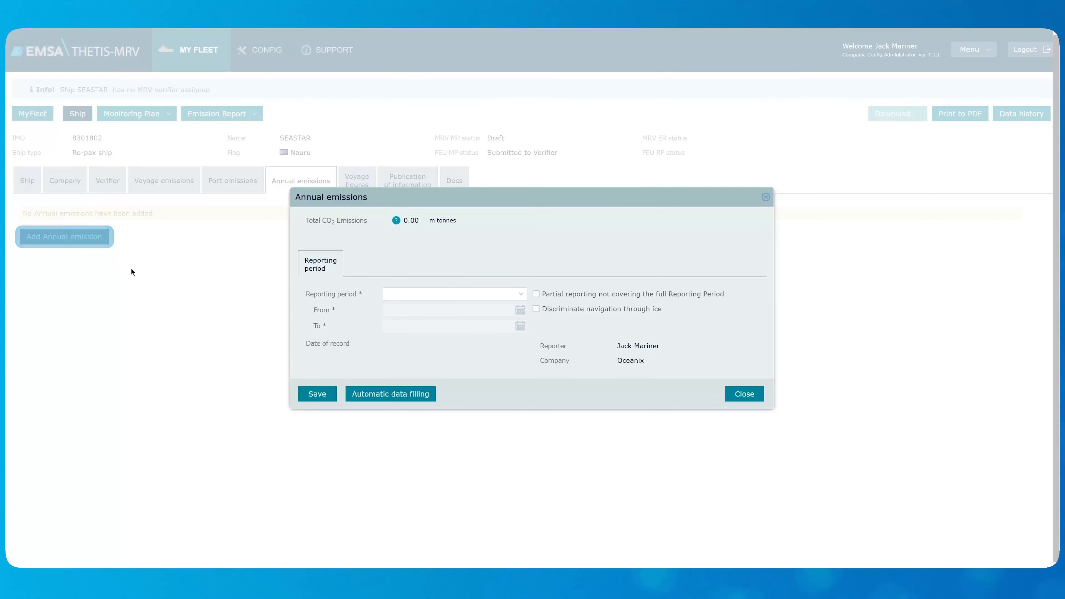
click(521, 295)
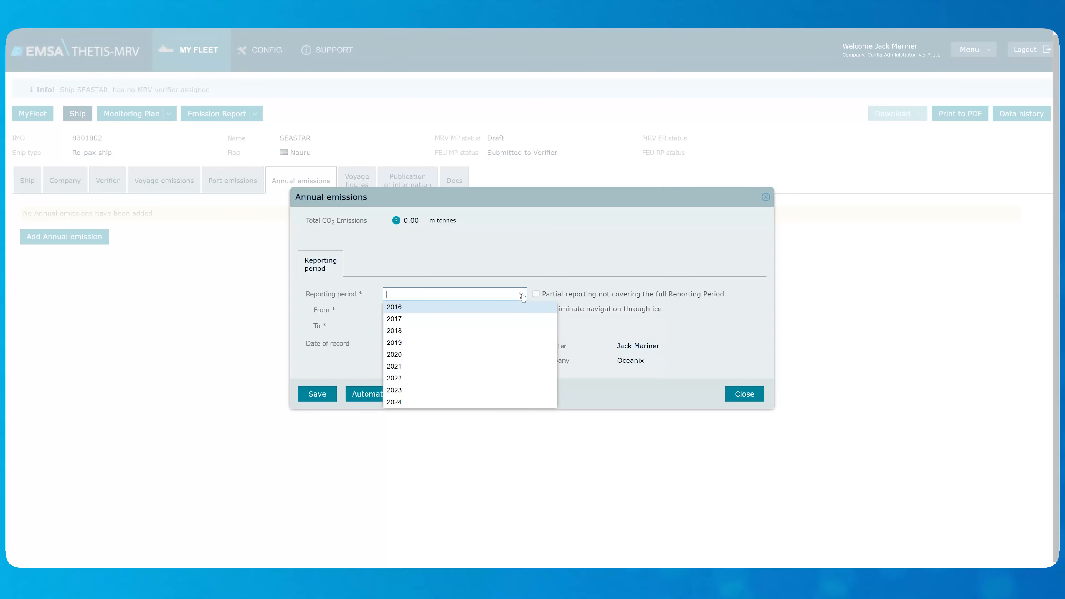
click(432, 402)
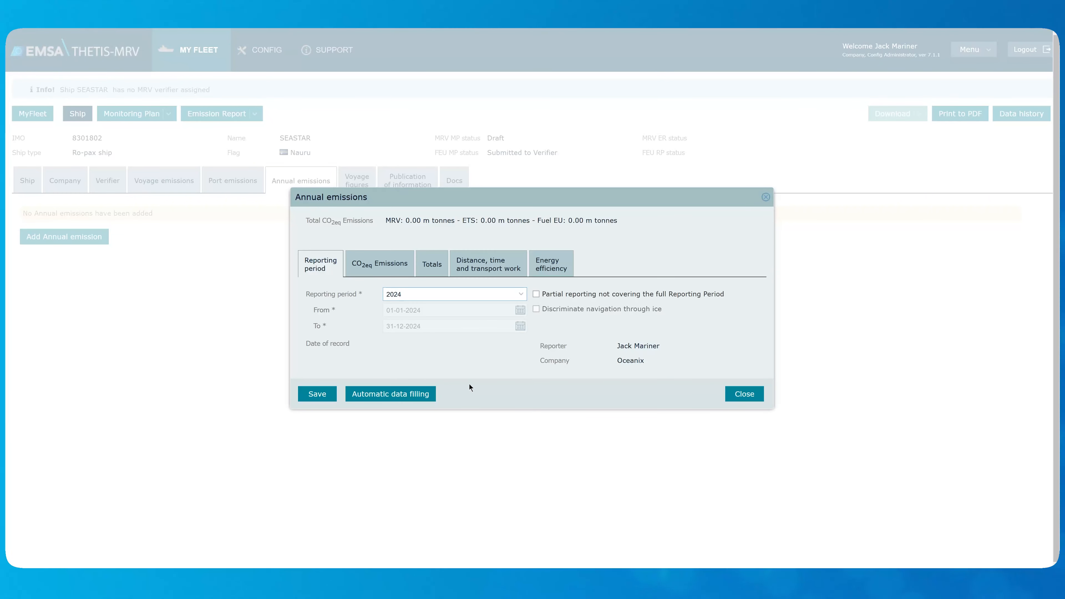
click(536, 294)
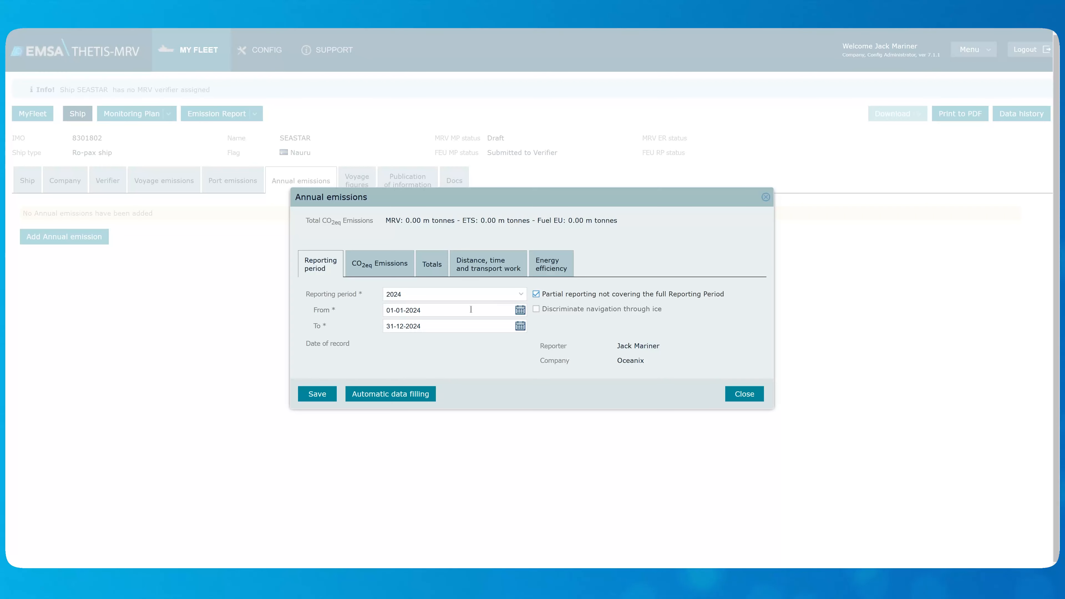
Set the partial period's end date to 15-05-2024 and fill the annual emission record with automatic data filling.
click(521, 328)
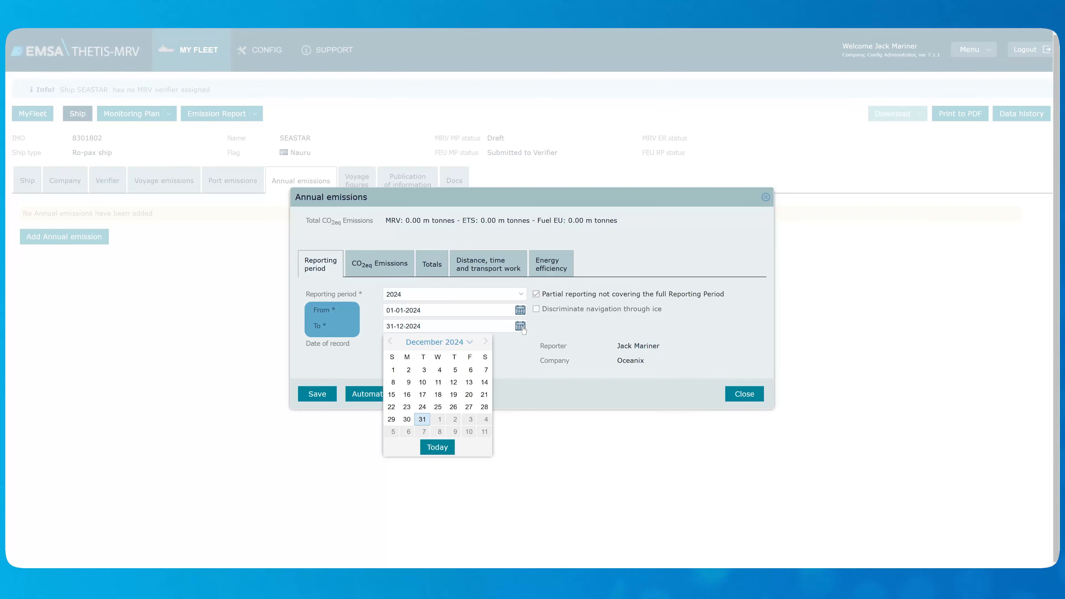
click(391, 343)
click(391, 343)
click(391, 343)
click(392, 343)
click(392, 344)
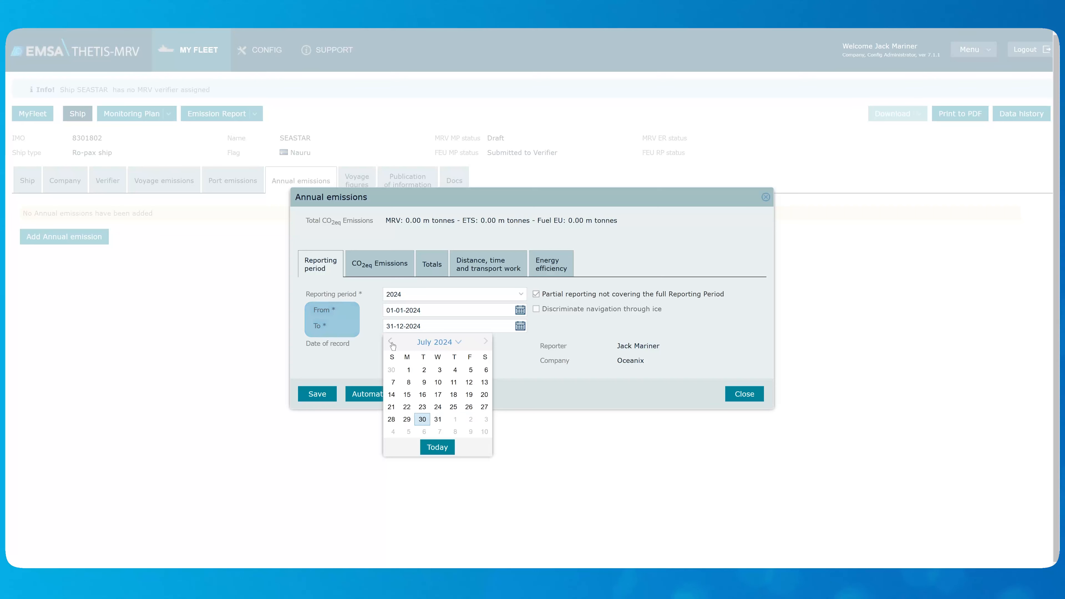
click(392, 343)
click(392, 343)
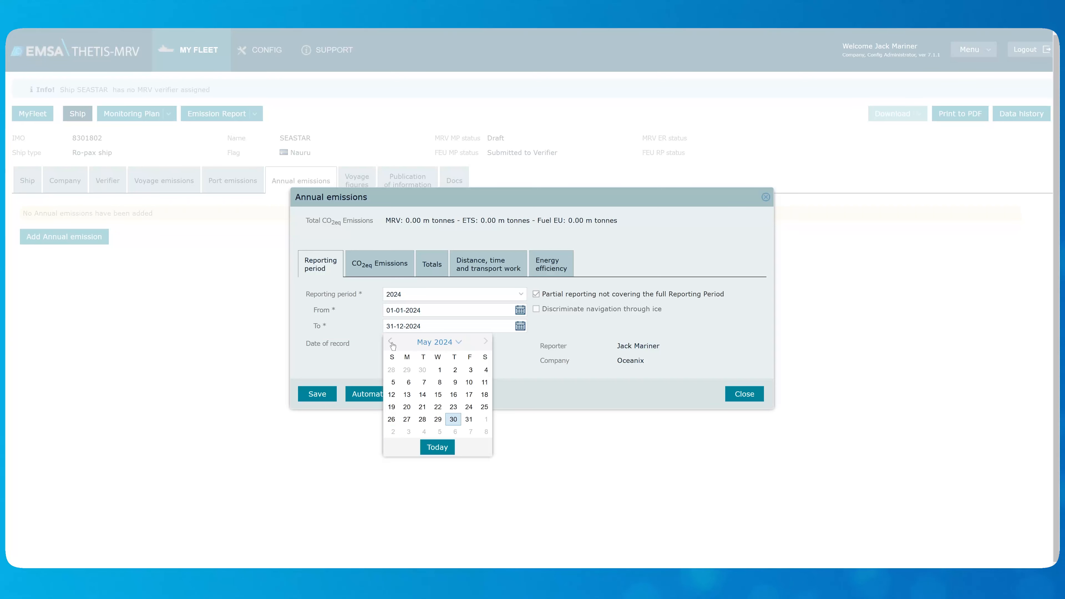
click(438, 394)
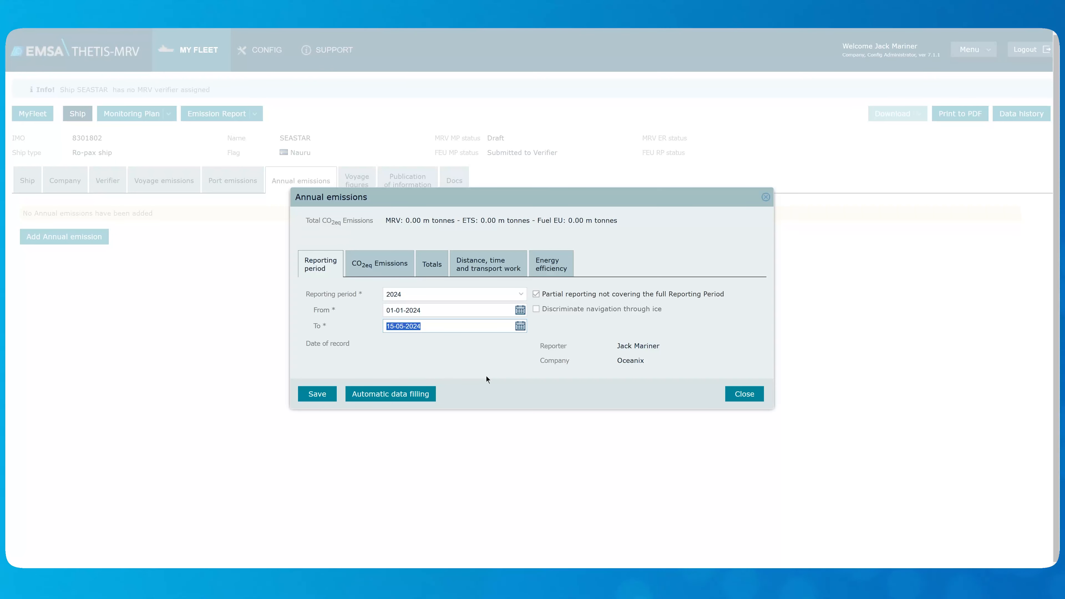
click(392, 395)
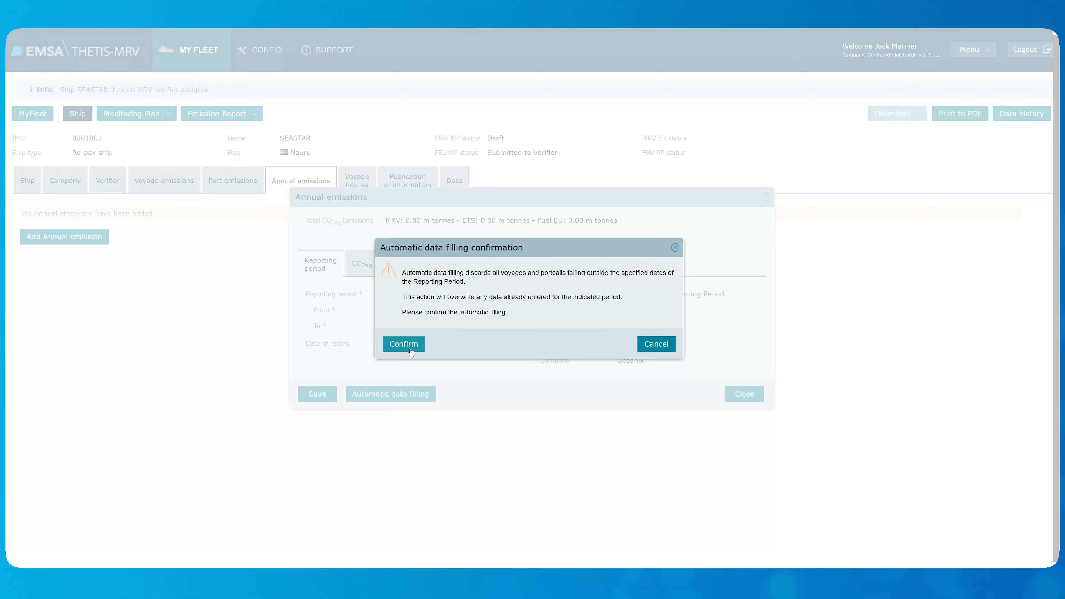
click(402, 344)
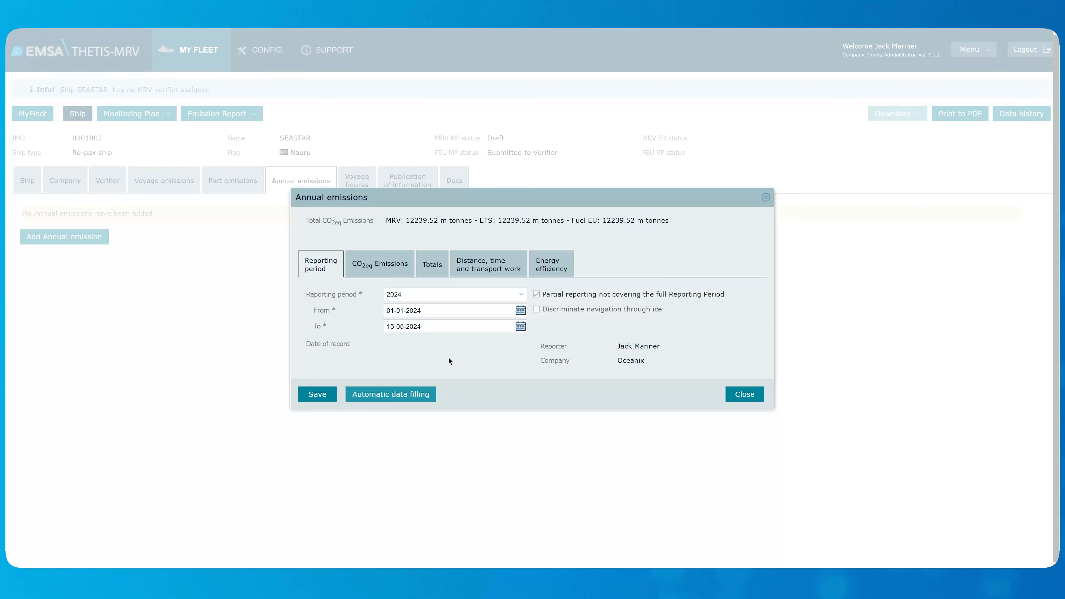
Review the annual record's CO2eq emissions, MRV totals, distance, time and transport work, and energy efficiency figures.
click(379, 266)
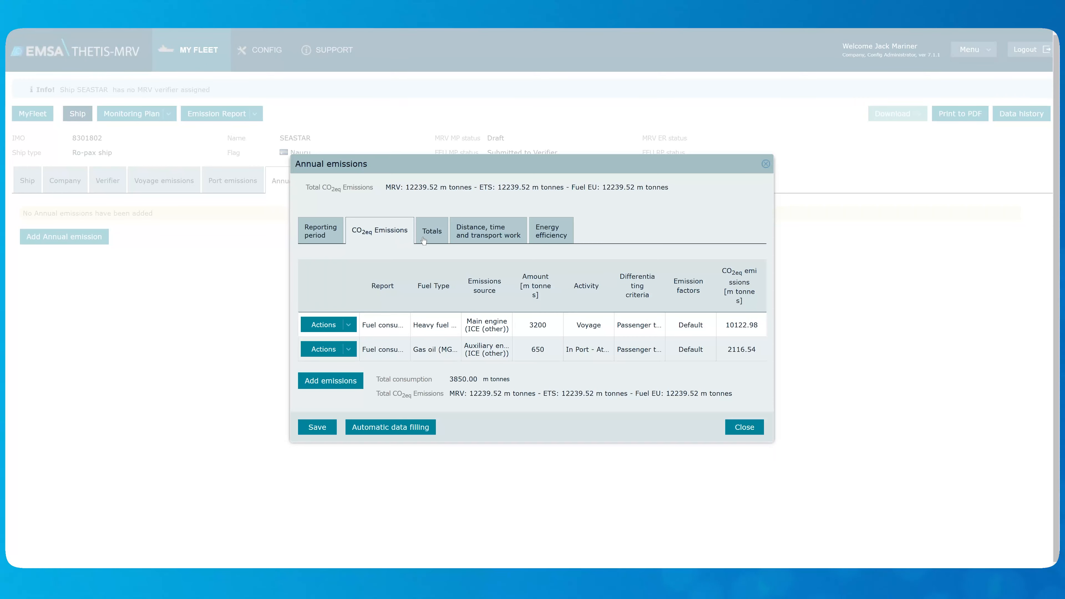
click(440, 237)
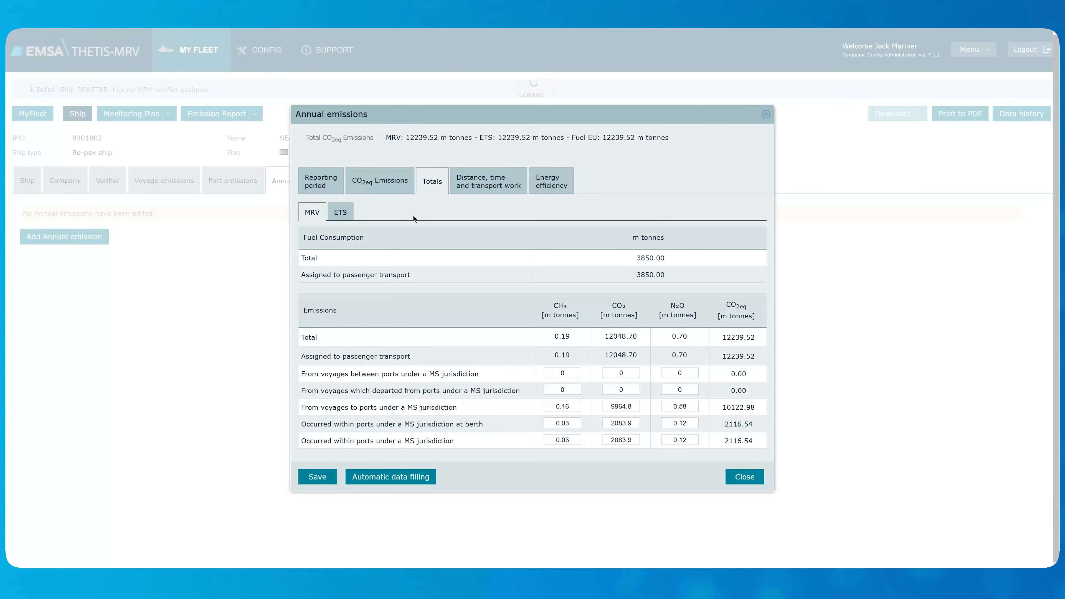
click(510, 181)
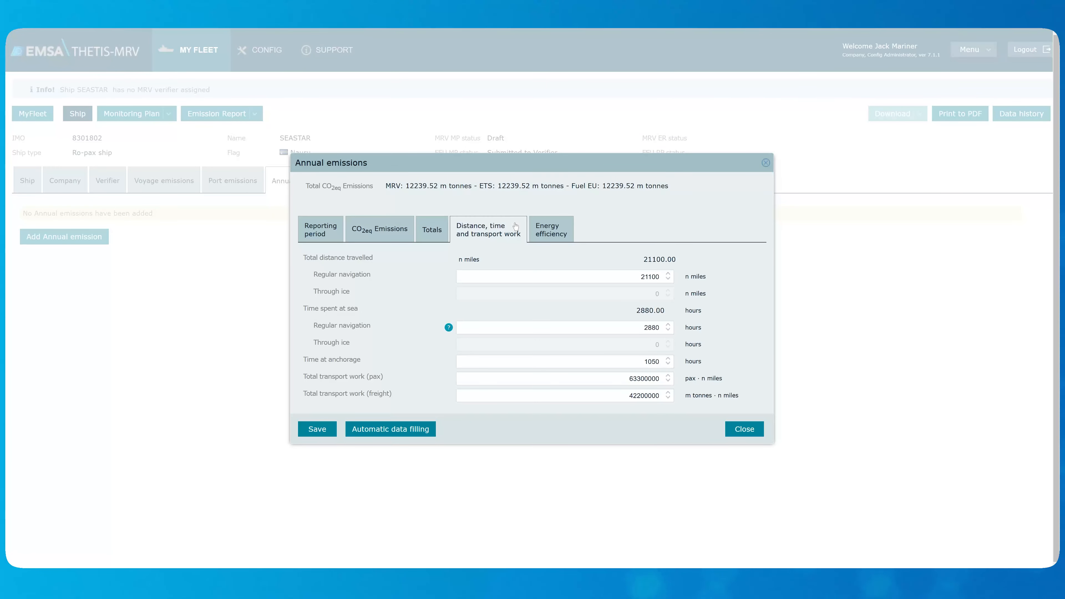
click(553, 231)
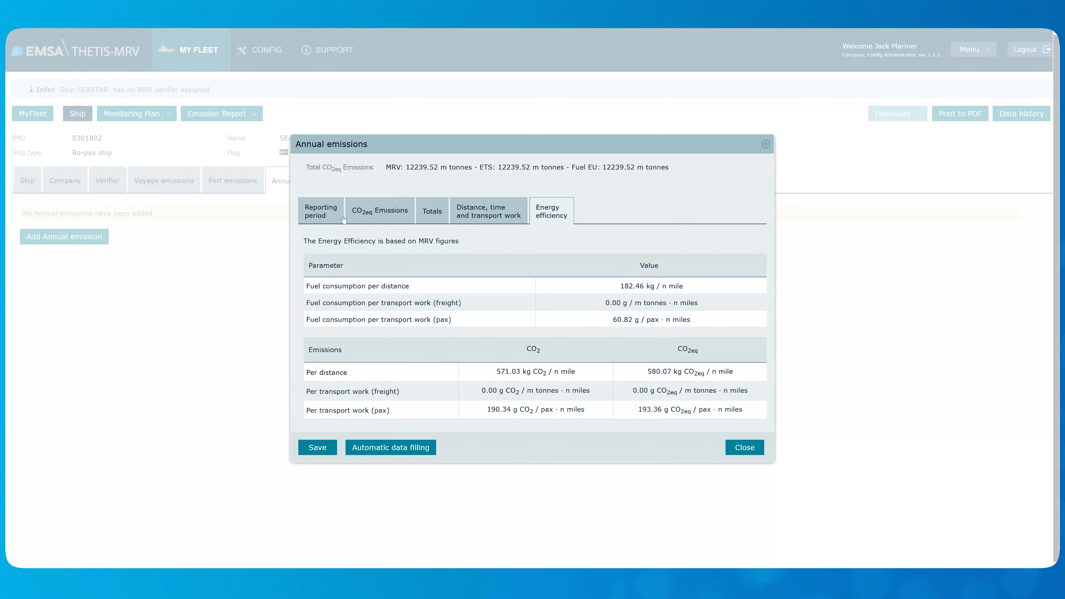
Recheck the CO2eq emissions entries and the options for editing or adding emissions, and save the annual emission record.
click(378, 211)
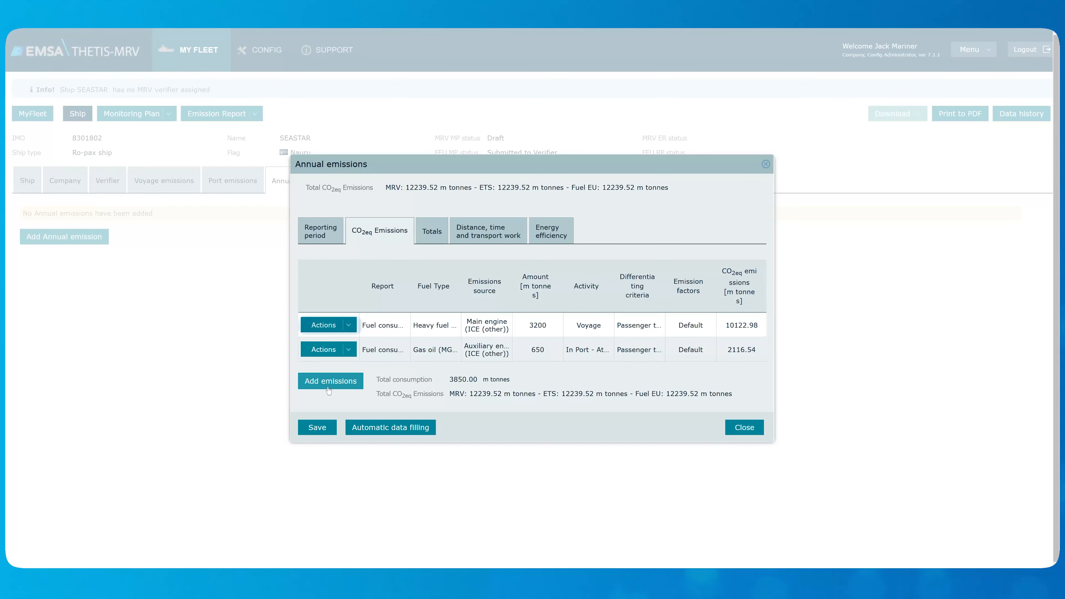
click(350, 328)
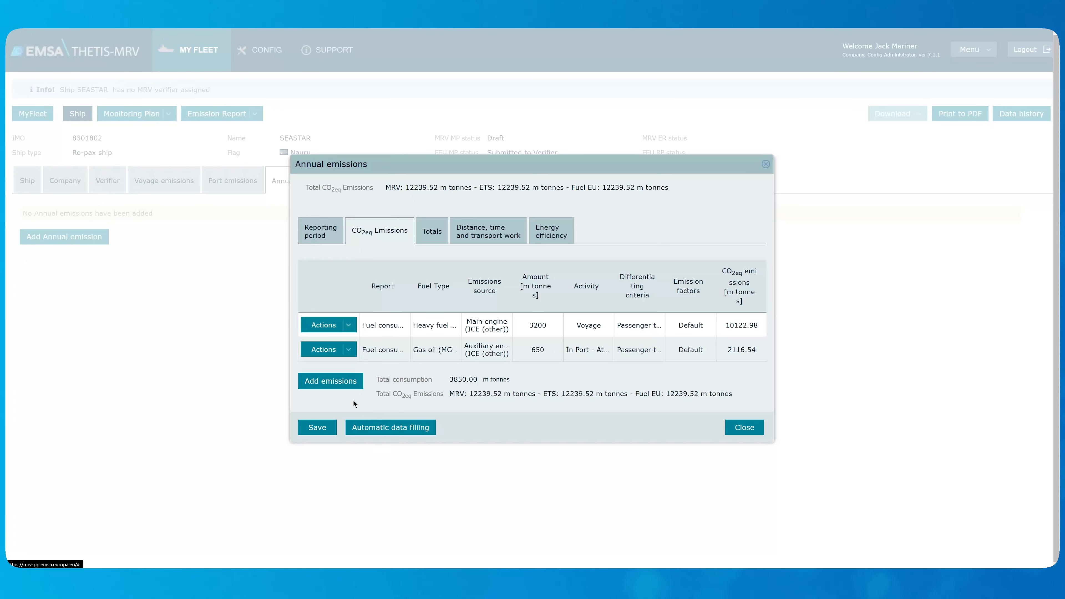
click(323, 385)
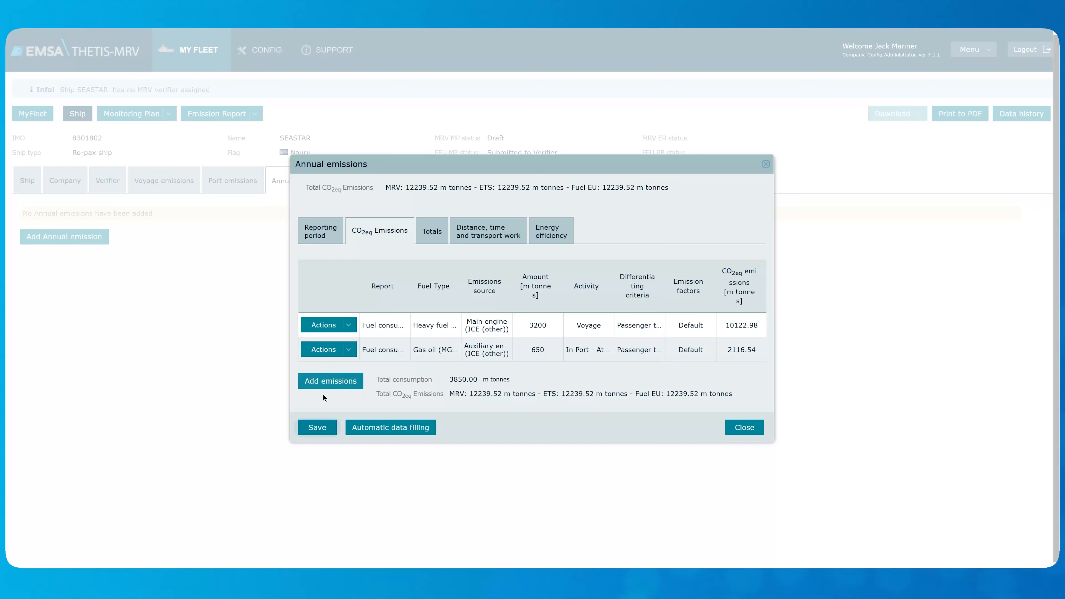
click(328, 430)
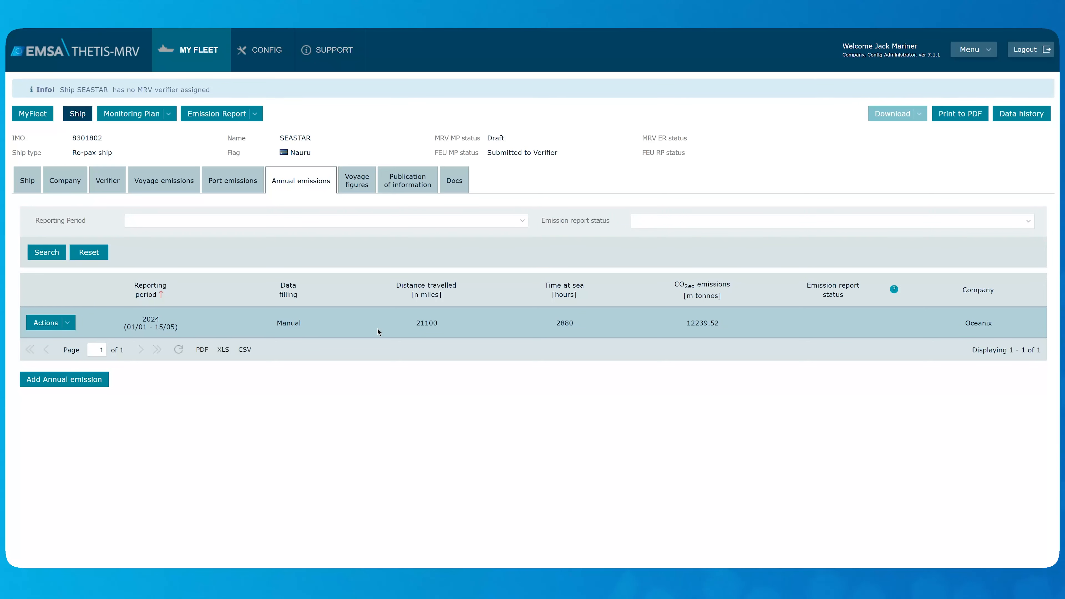
click(69, 324)
mouse_move(73, 373)
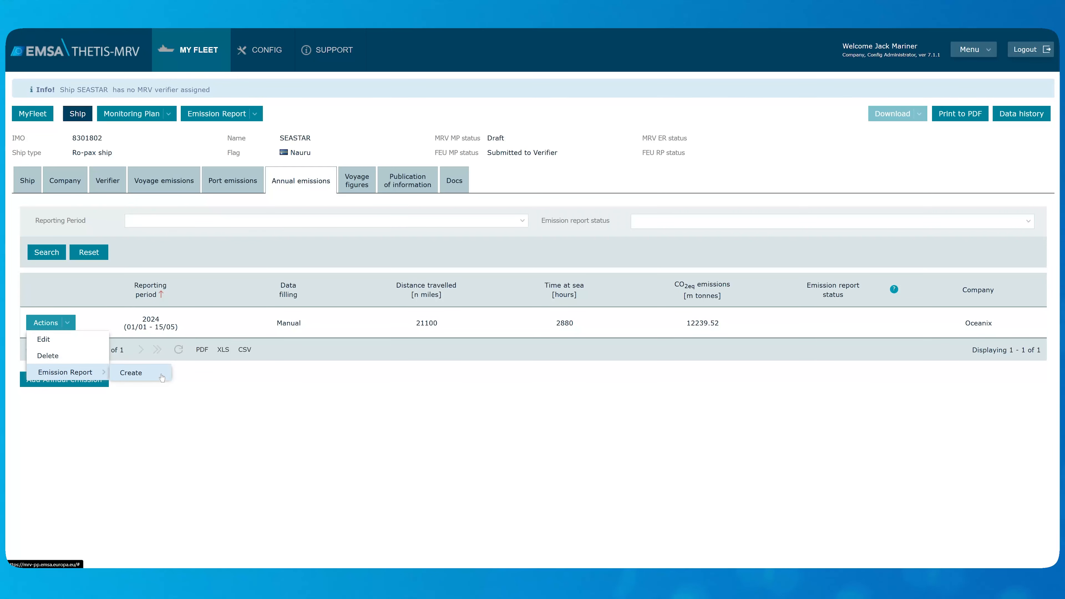
click(279, 112)
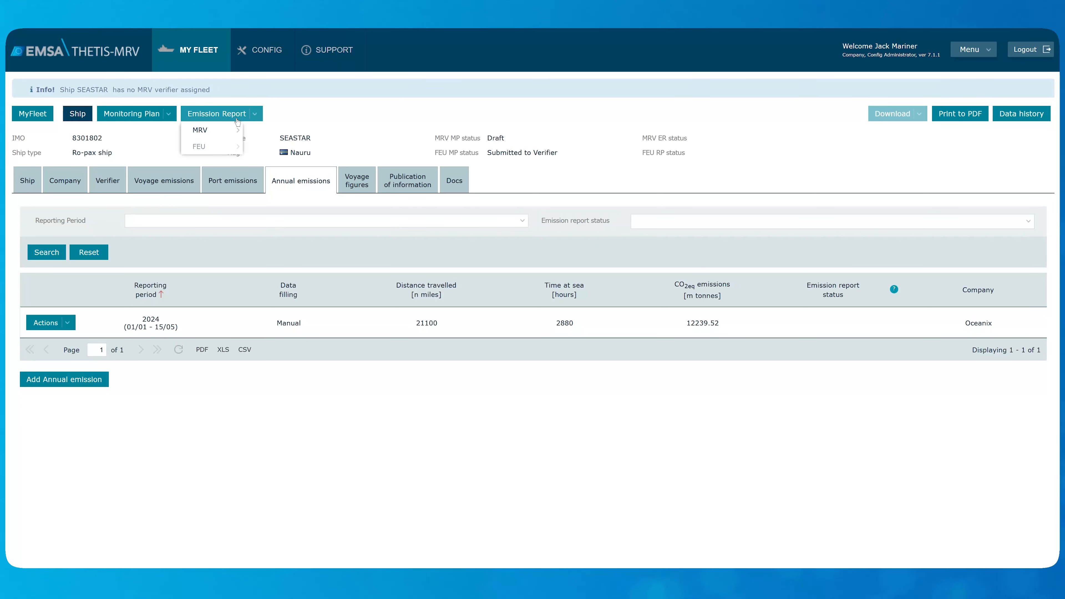
mouse_move(213, 130)
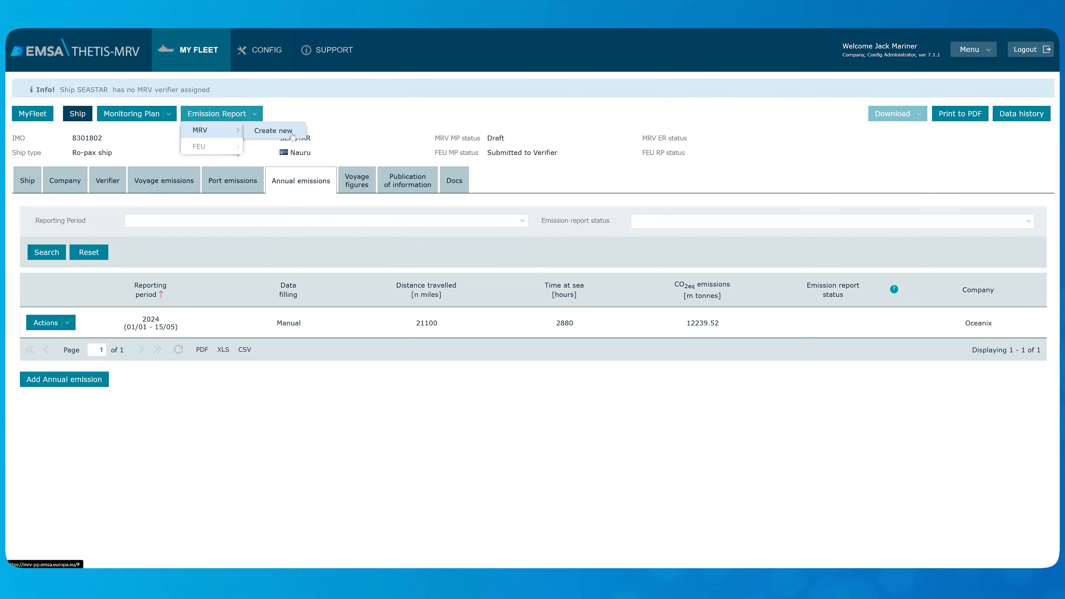
Create a partial Emission Report from the 2024 annual emission record covering 01/01 to 15/05, accepting creation before year end.
click(67, 323)
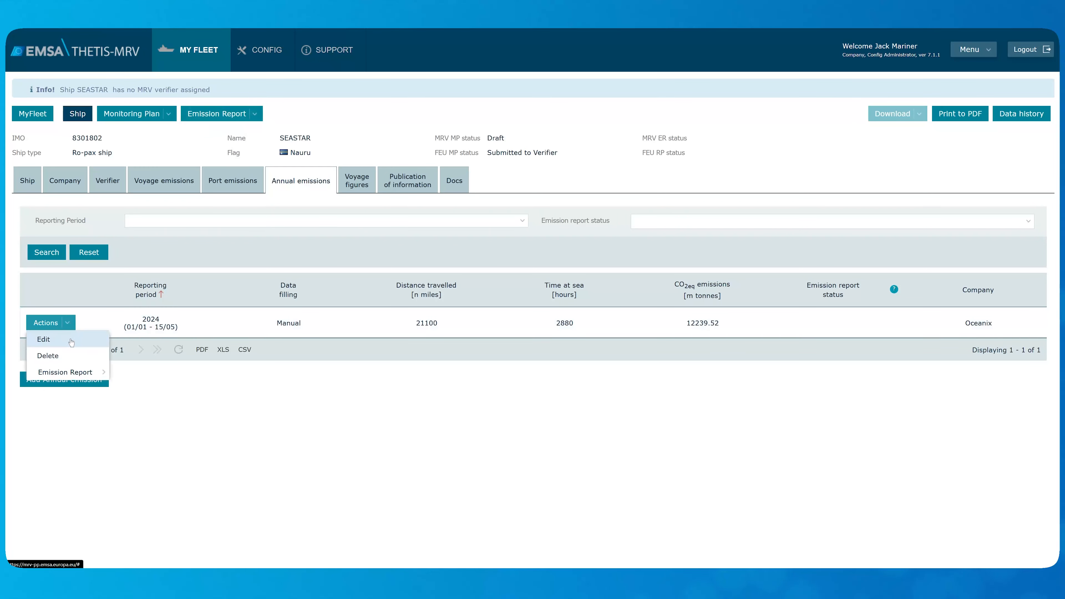
mouse_move(83, 372)
click(140, 372)
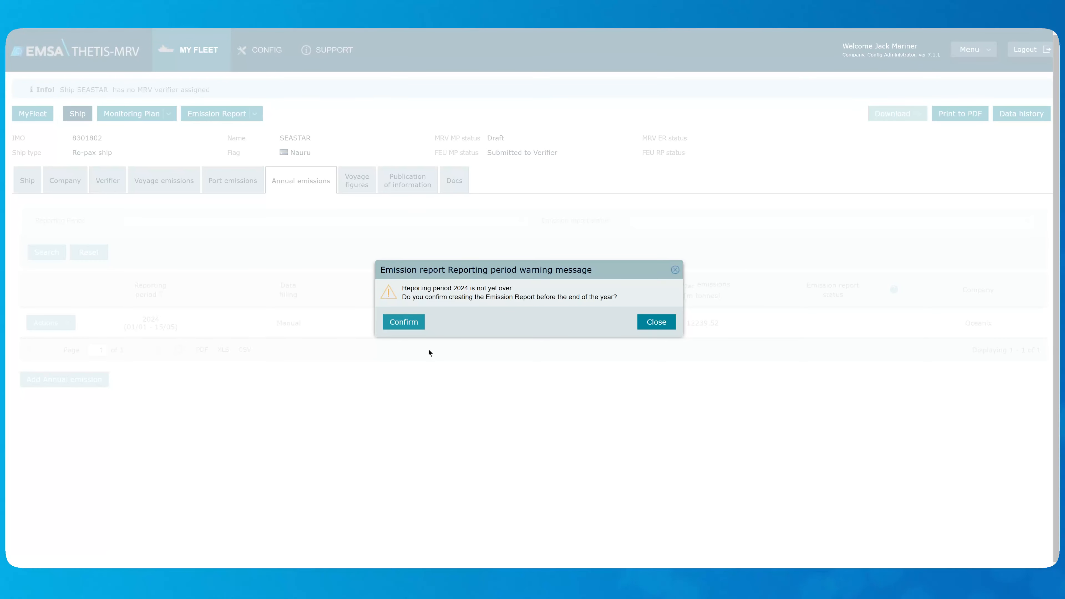
click(401, 322)
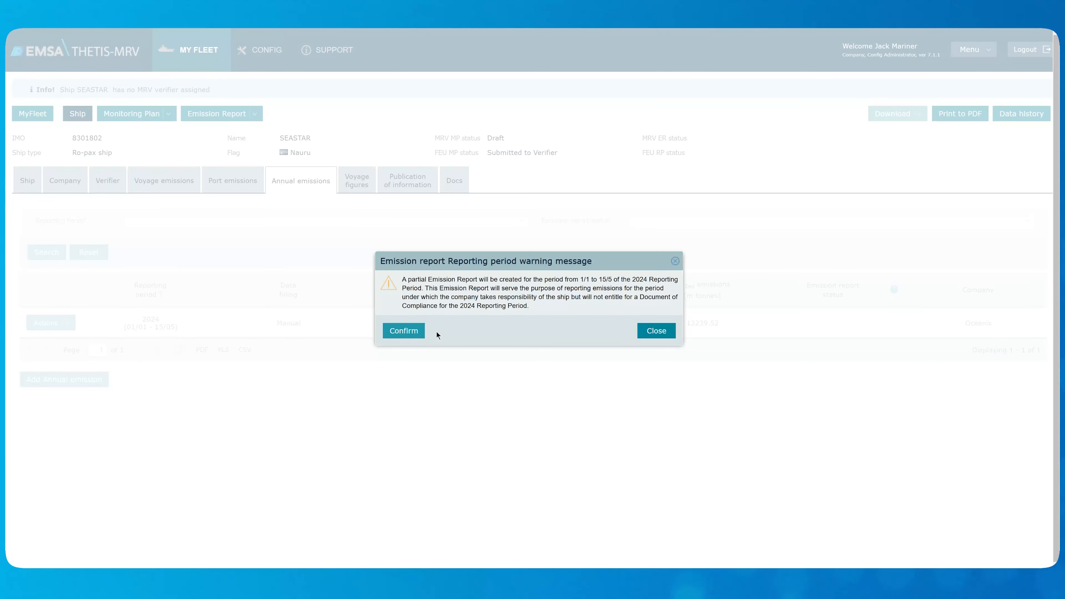
click(405, 332)
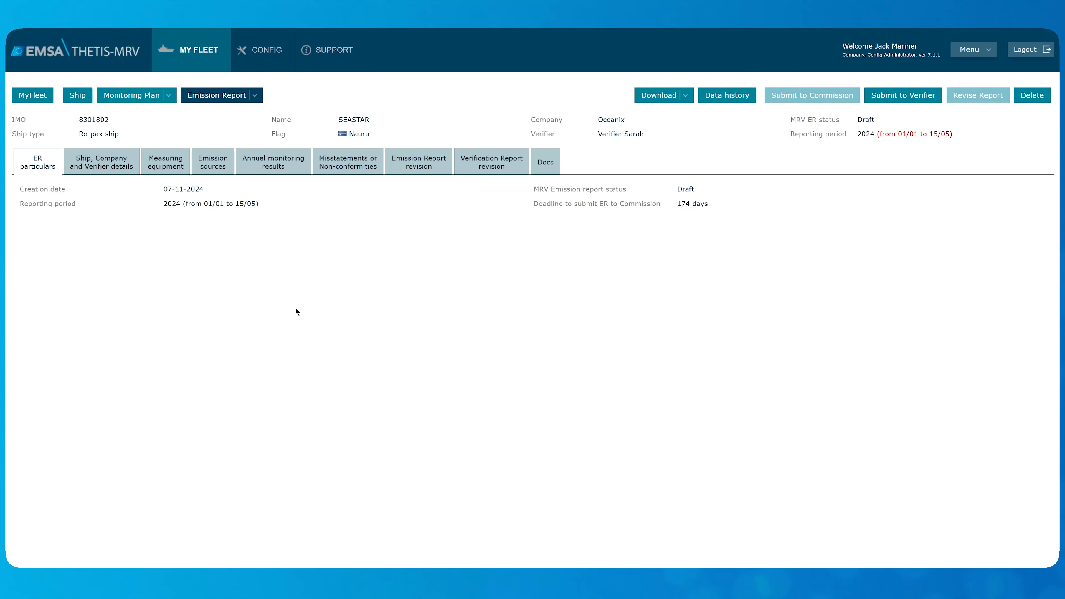
Load the report's emission sources and measuring equipment from the monitoring plan and check the measuring equipment table.
click(216, 168)
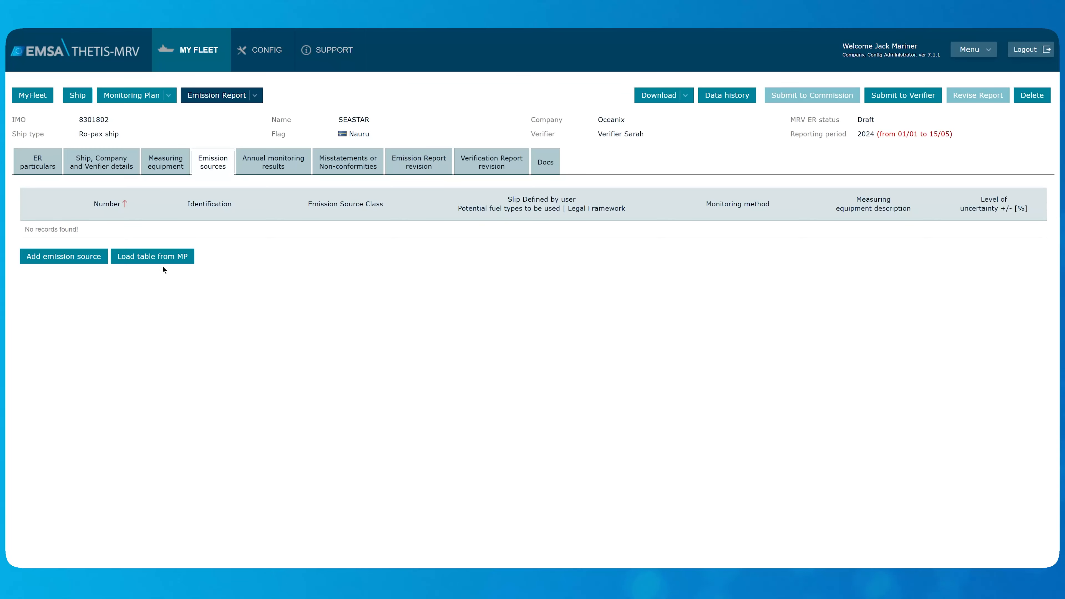
click(155, 256)
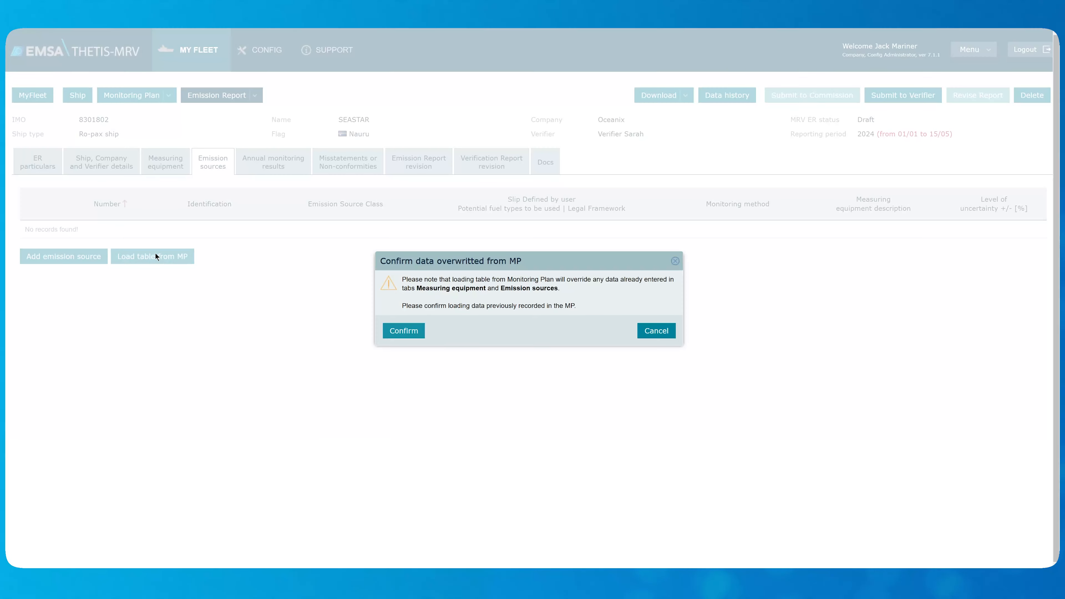
click(399, 331)
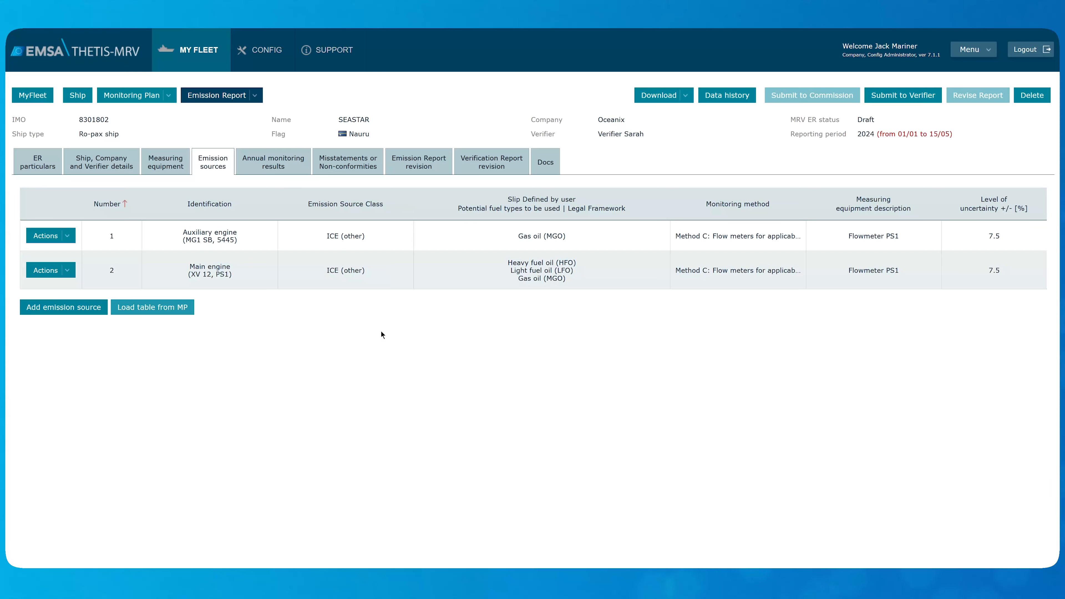
click(165, 166)
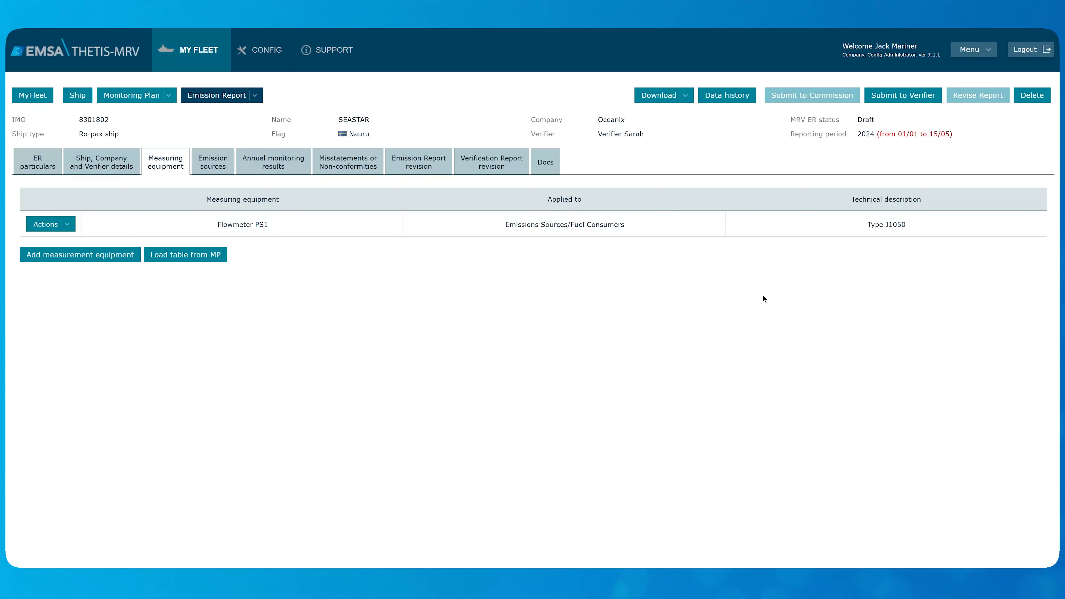
Submit the Emission Report to the verifier with a new ER document version generated, and open the Emission Report revision section.
click(897, 96)
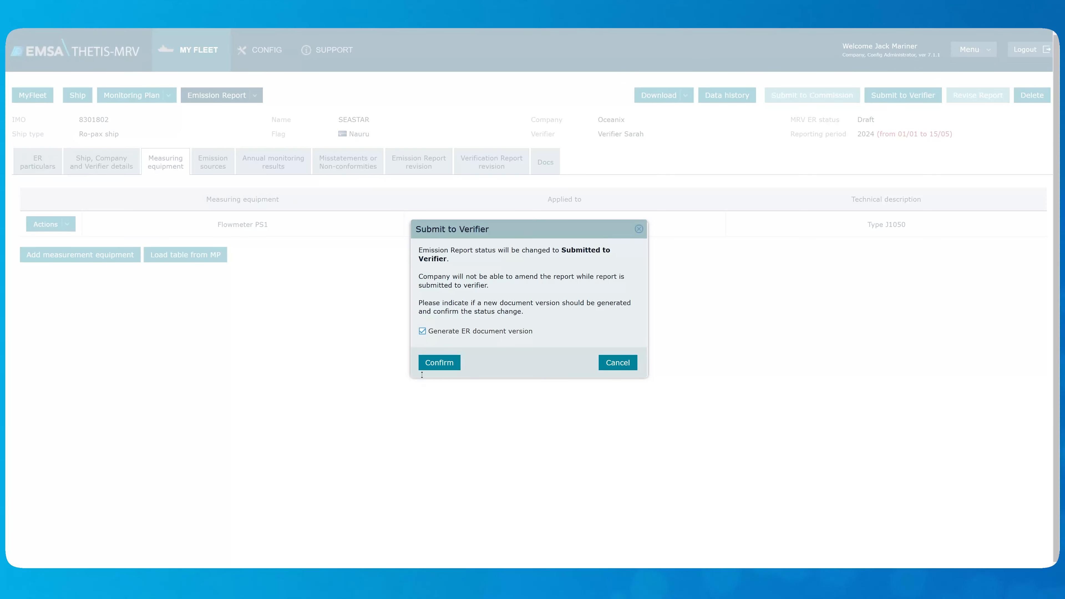
click(437, 364)
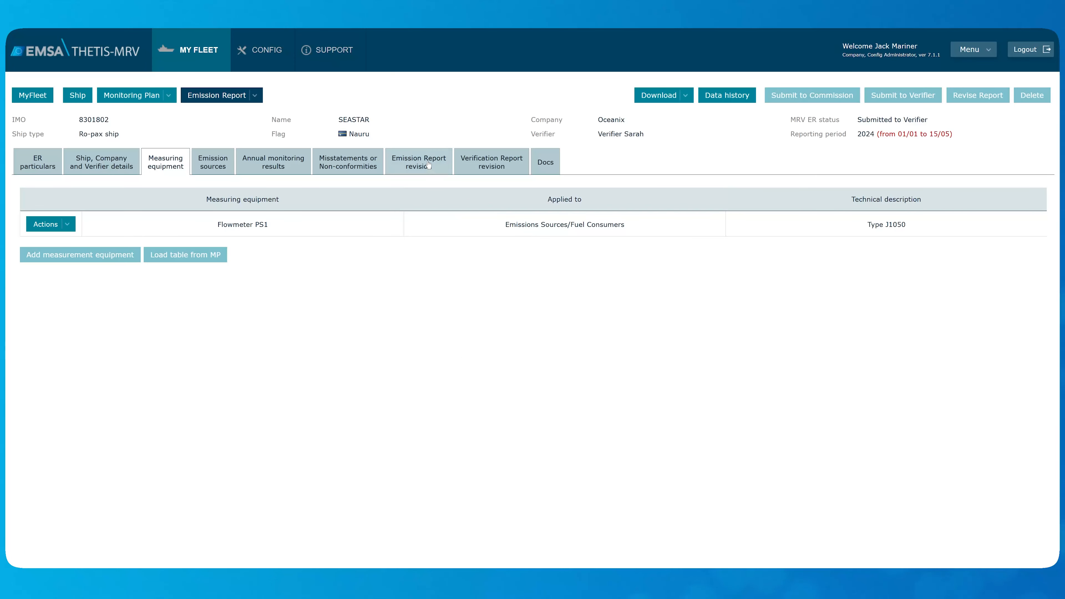
click(428, 163)
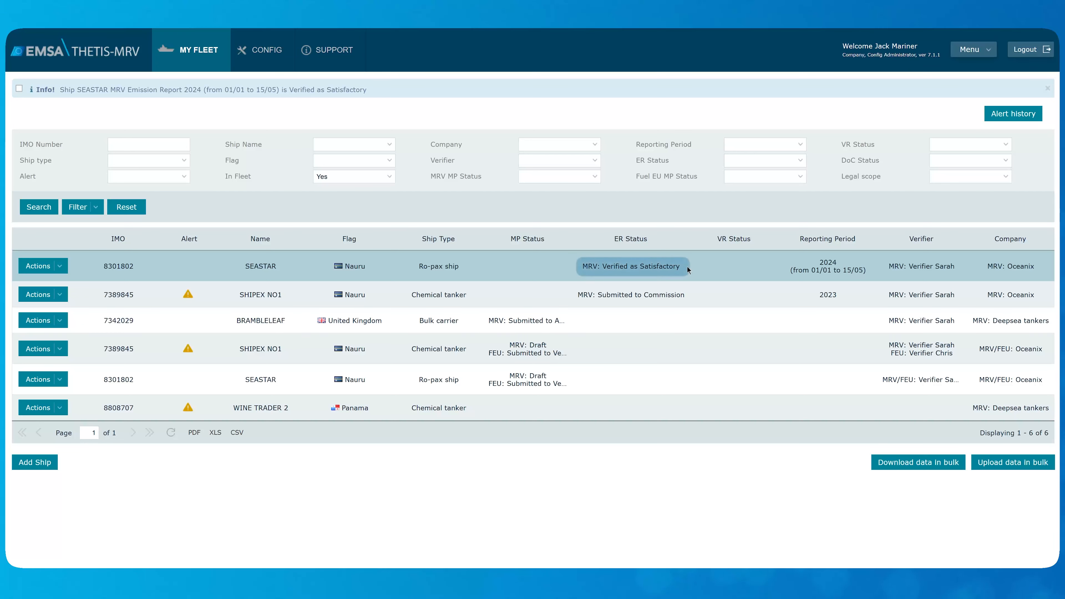
Check SEASTAR's Emission Report status in the fleet list and open its 2024 MRV Emission Report for editing.
drag(691, 268, 582, 272)
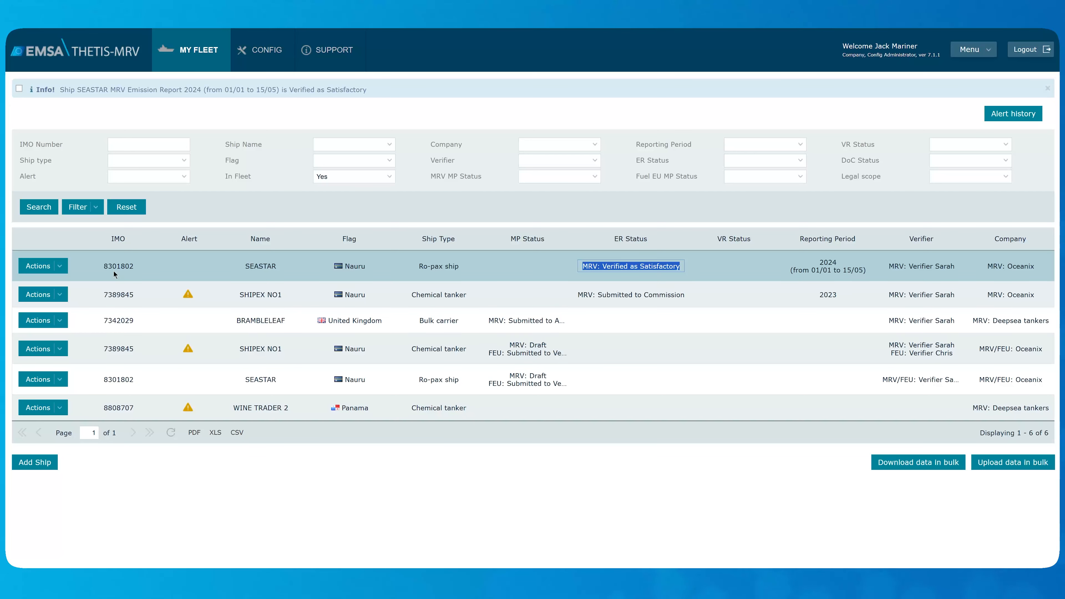
click(60, 268)
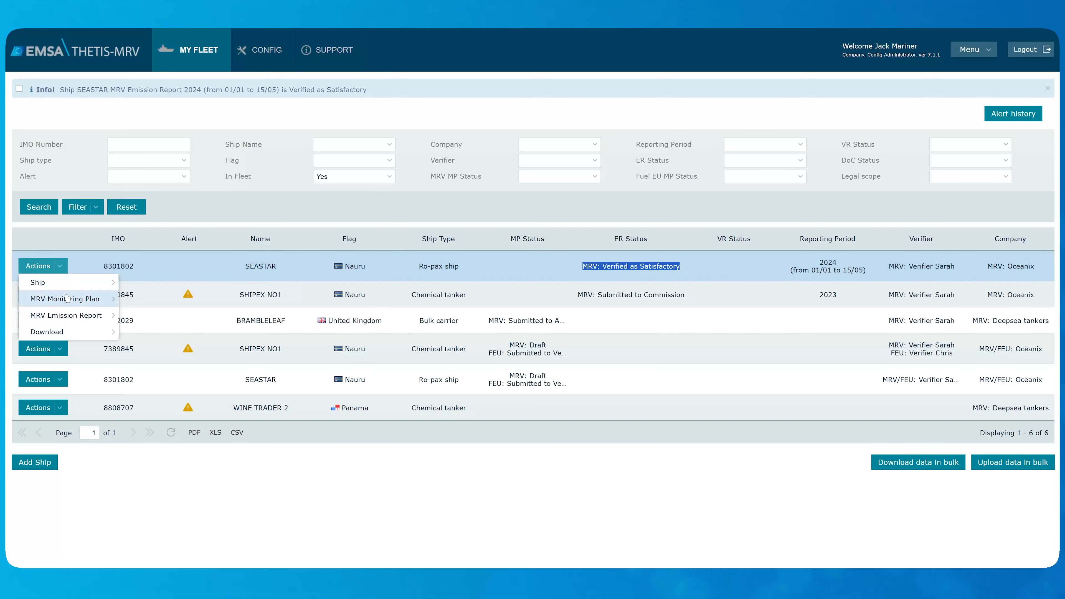
mouse_move(100, 315)
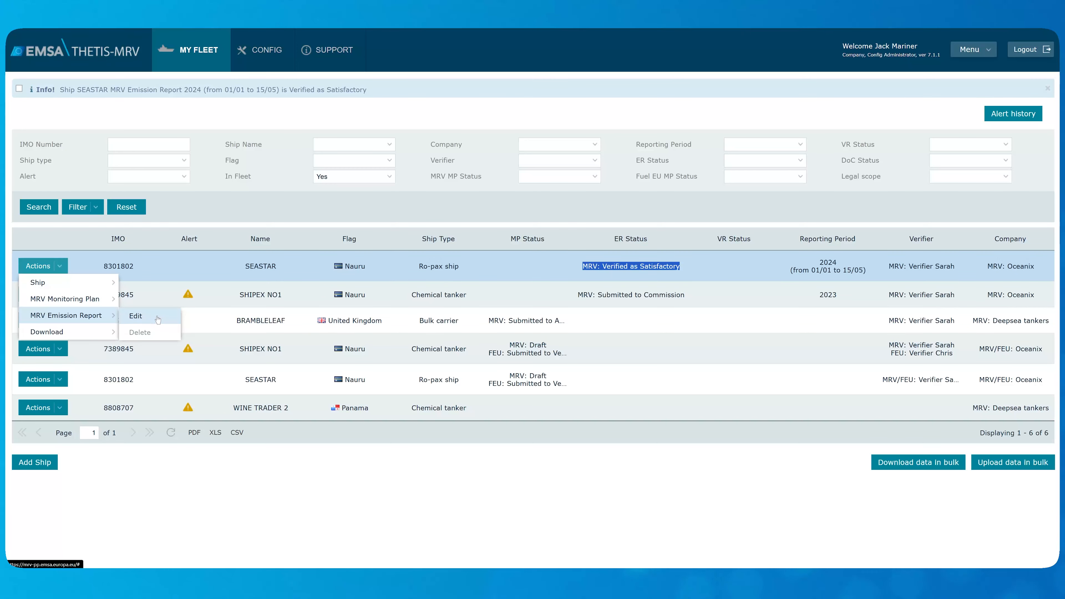
click(157, 318)
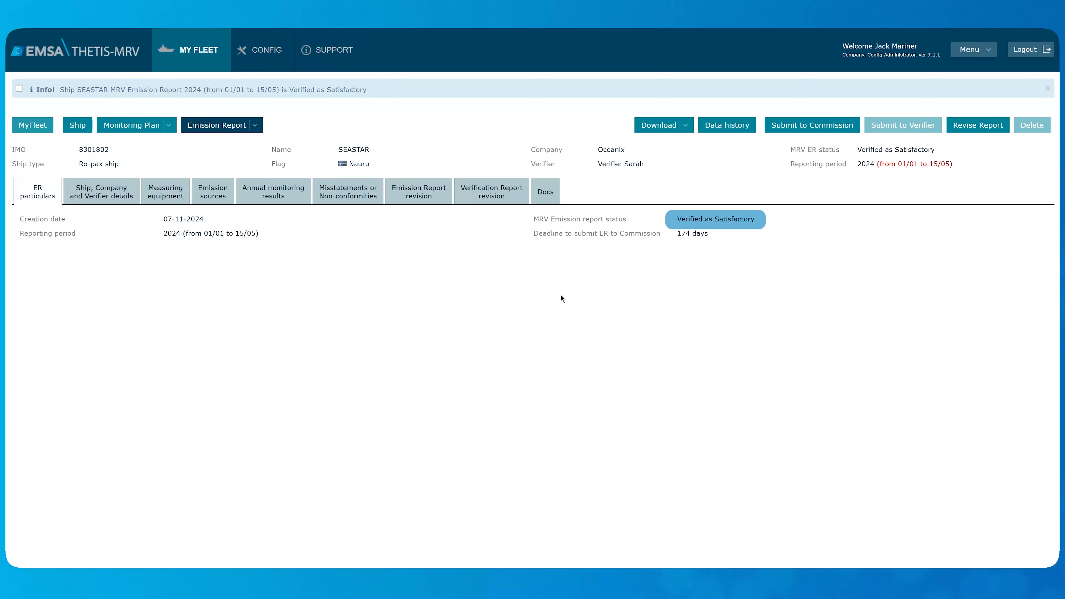
drag(762, 220, 667, 222)
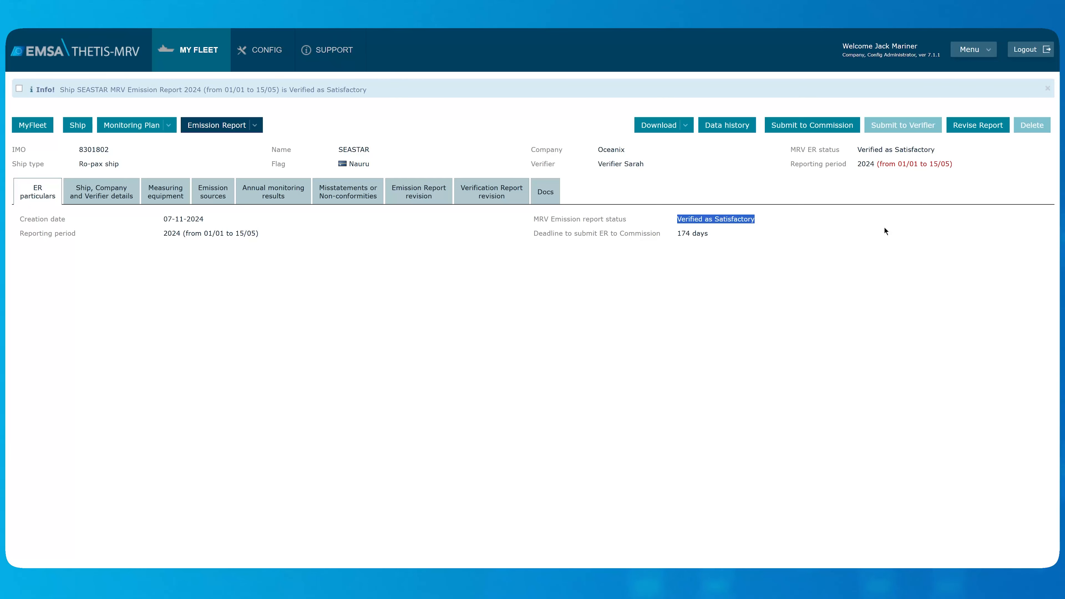
Submit the Emission Report to the Commission with a new ER document version generated, and open the Emission Report revision section.
click(813, 126)
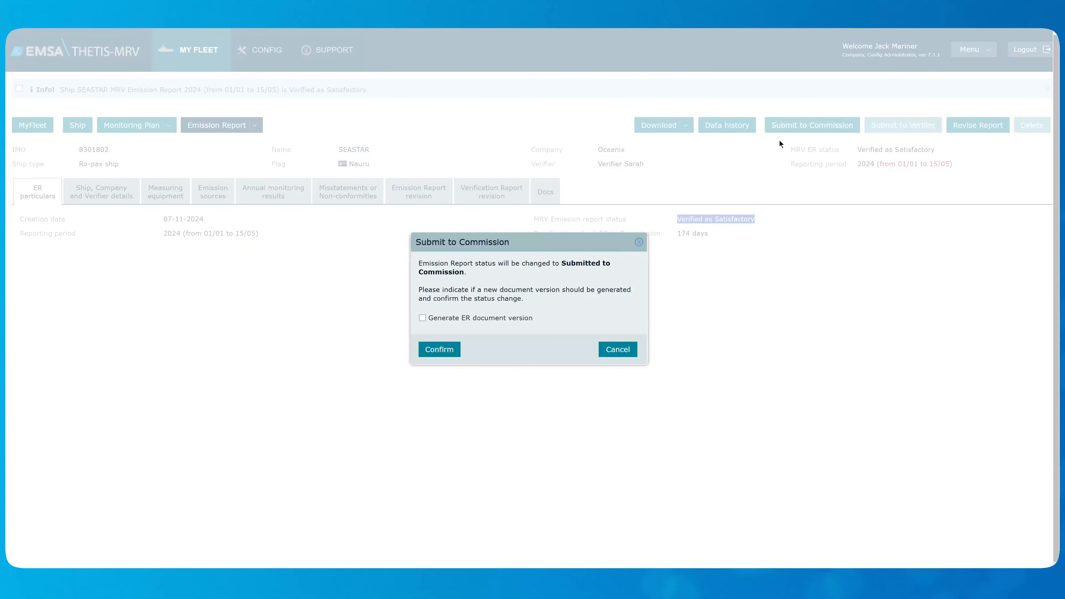
click(443, 350)
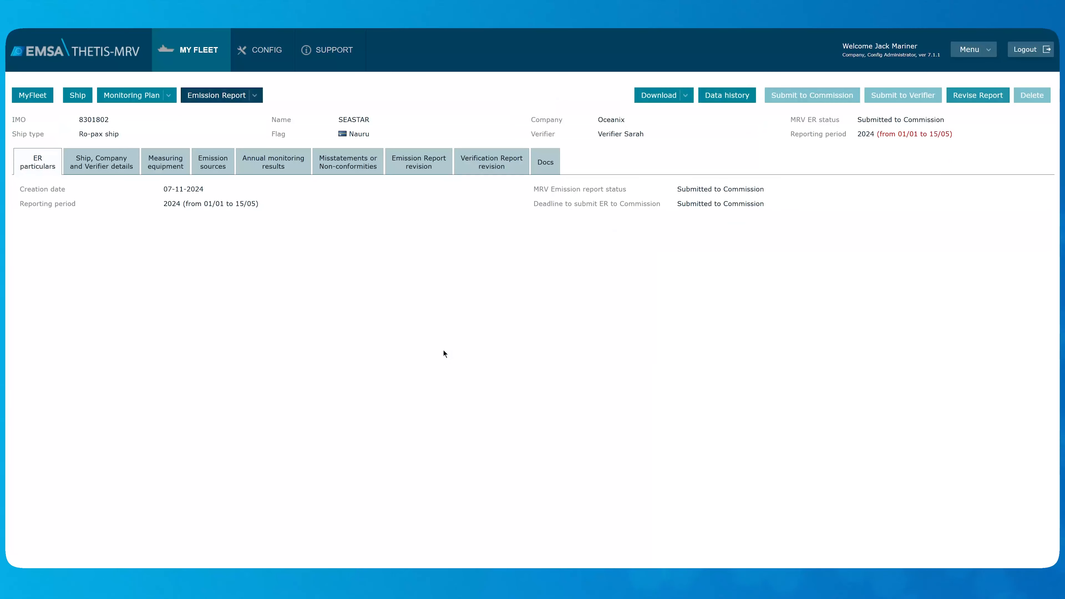
click(423, 169)
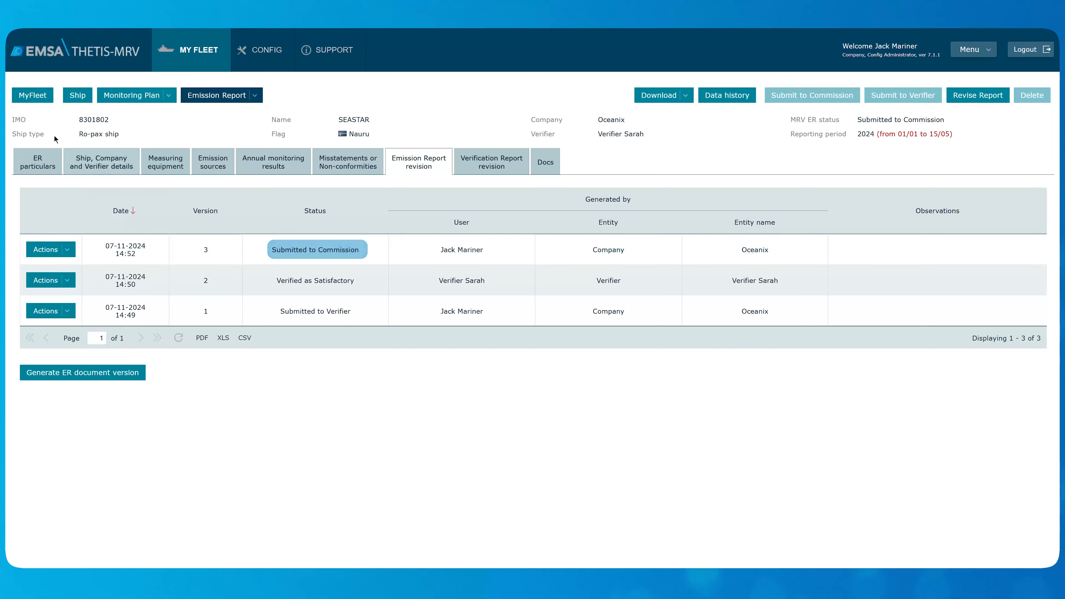
Return to the fleet list and remove SEASTAR from the MRV/ETS fleet, confirming the removal.
click(23, 95)
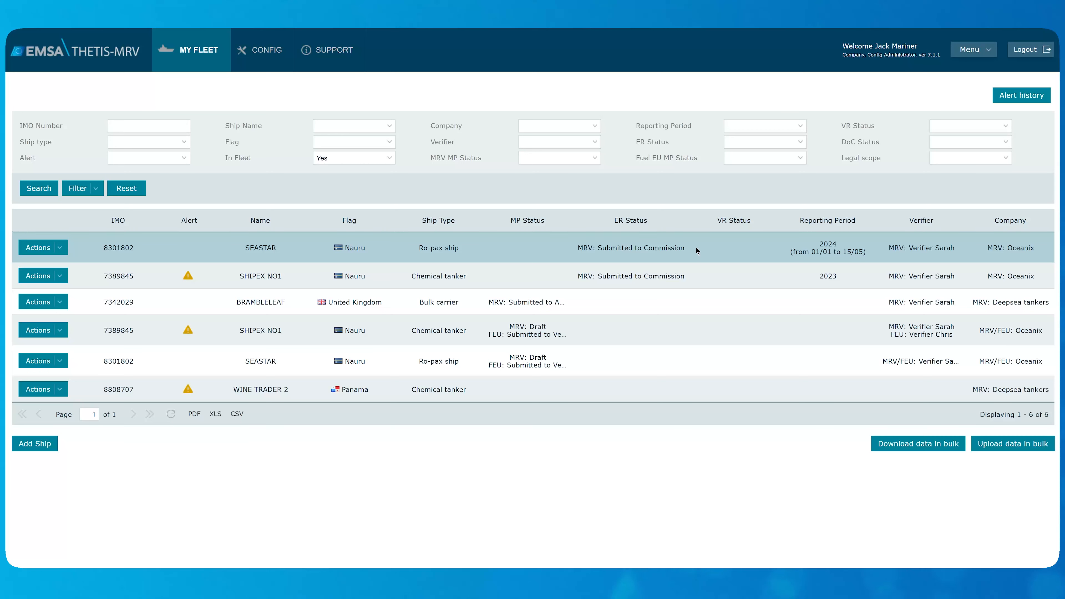
click(61, 249)
mouse_move(63, 263)
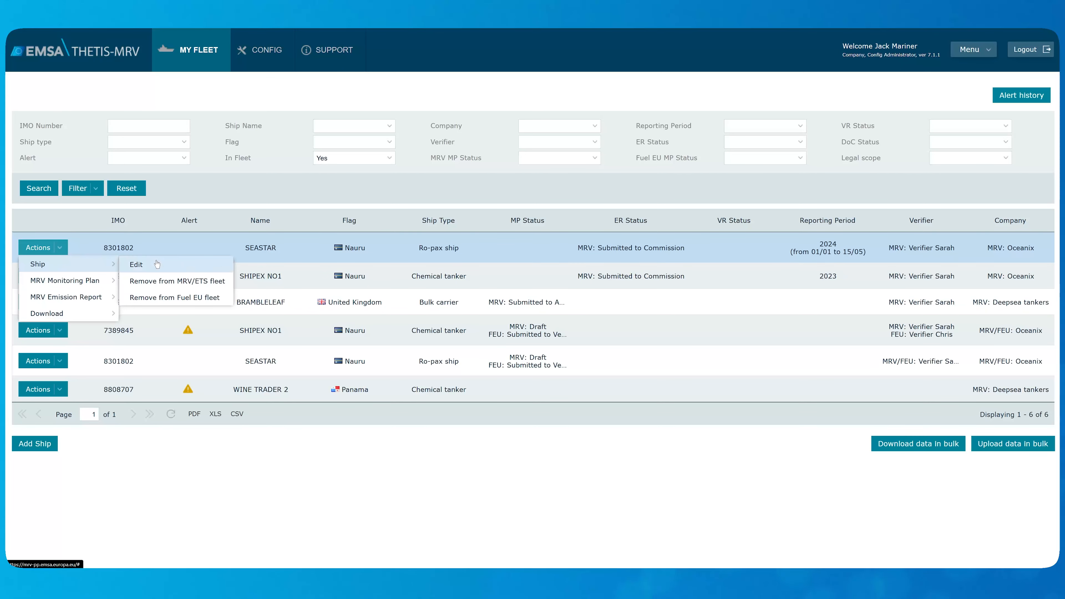
click(206, 281)
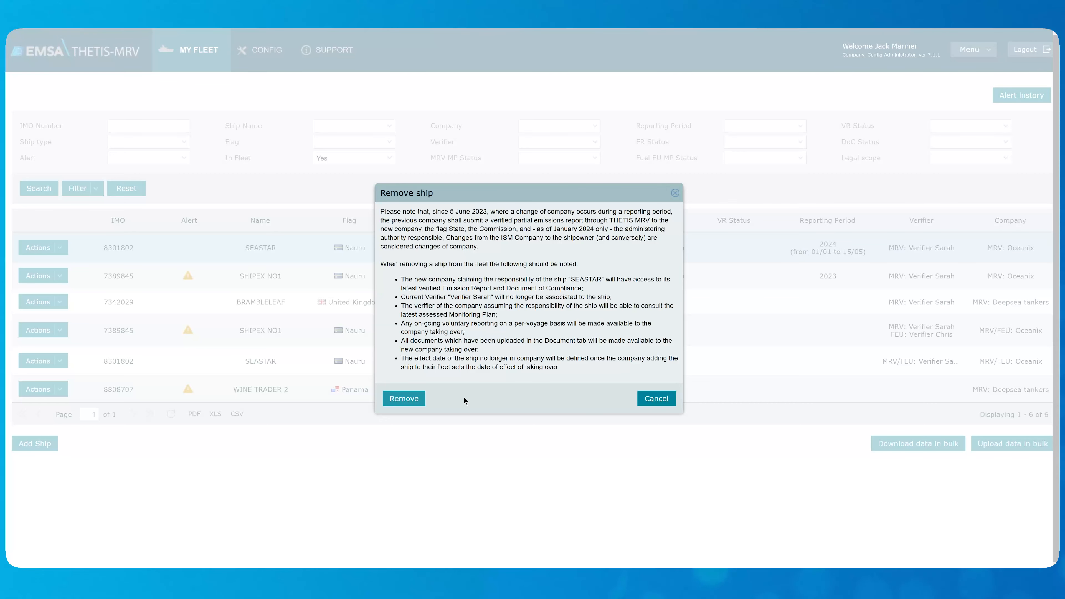
click(401, 400)
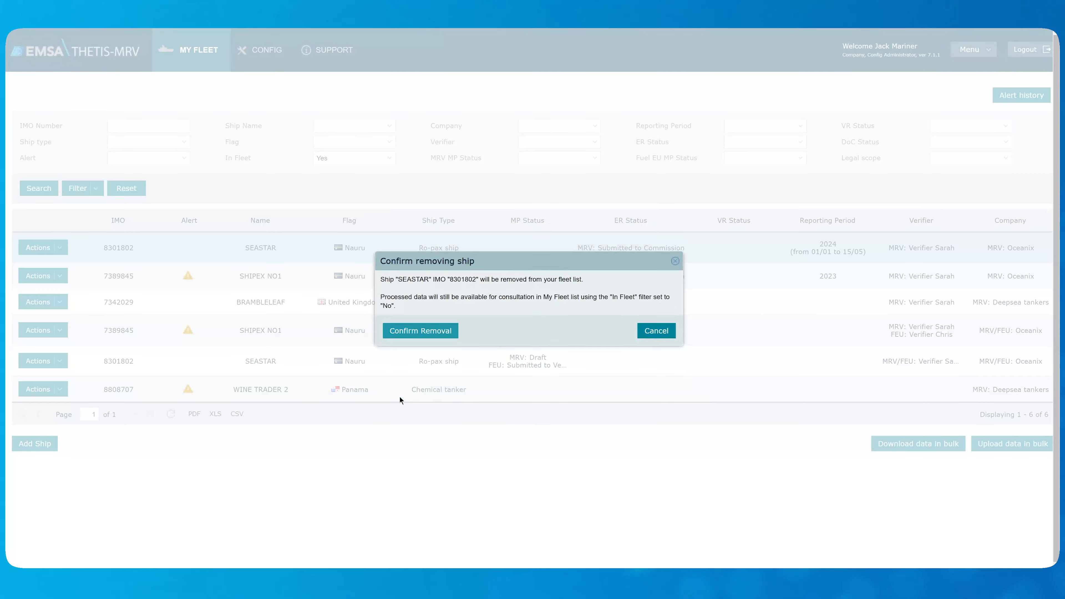
click(417, 332)
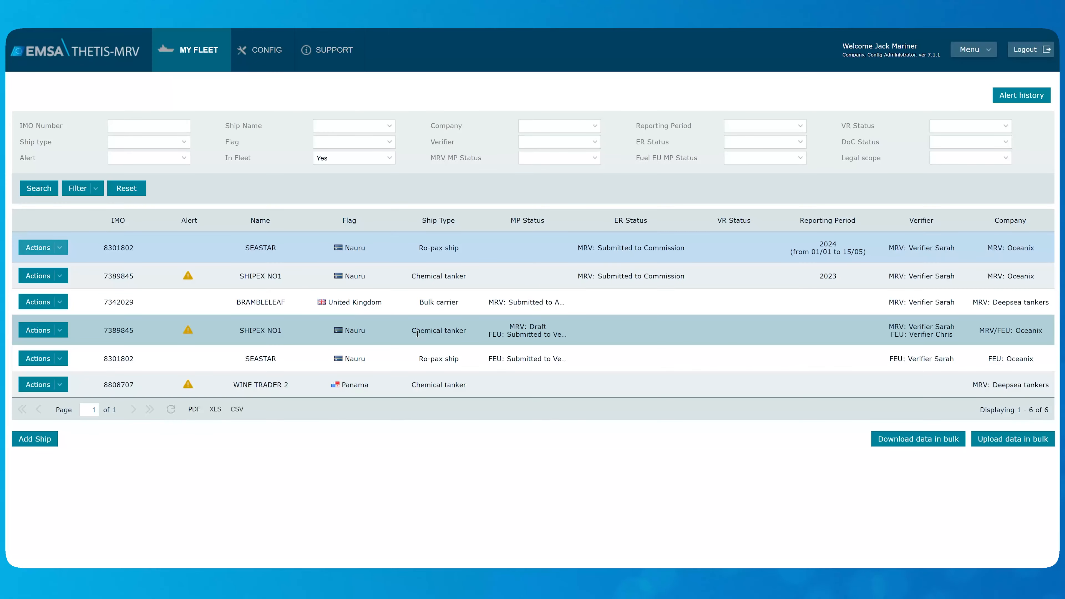
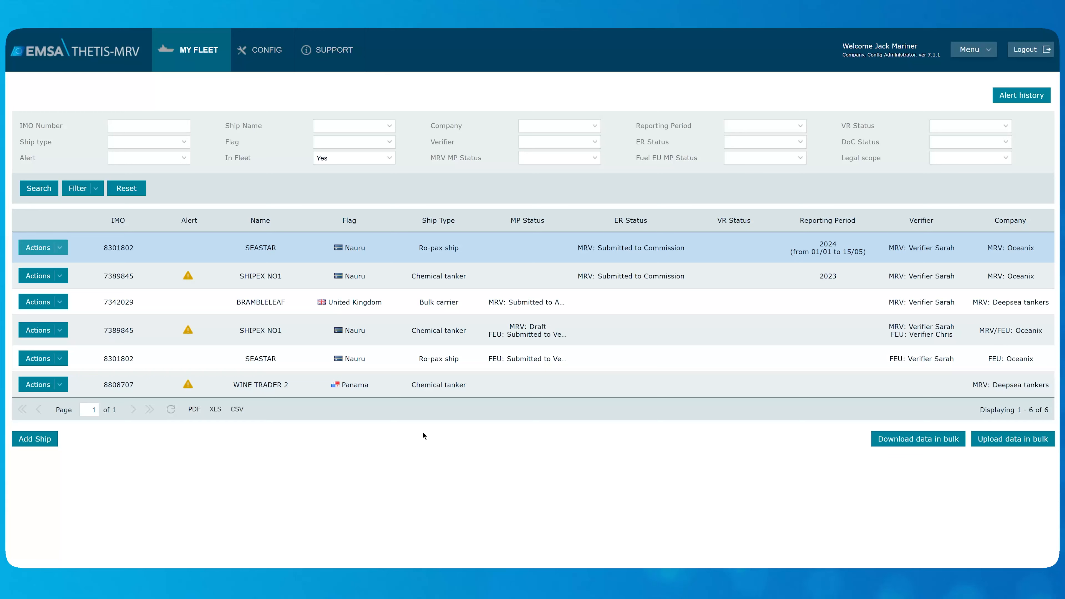
Log out of the previous company's account and log in with the new company's username and account password.
click(1035, 51)
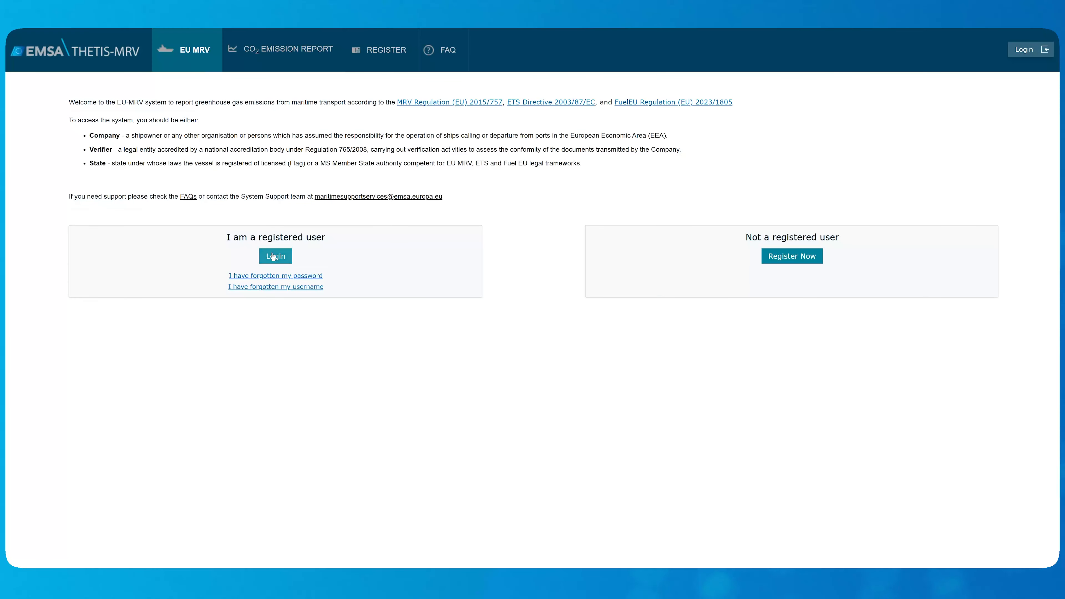
click(274, 256)
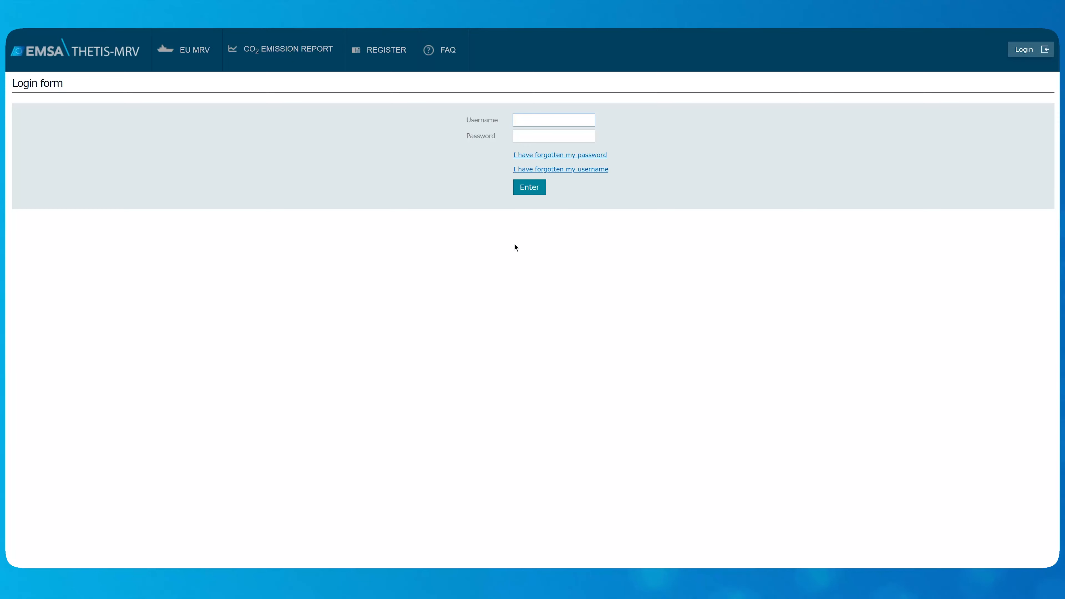
text(test_saili)
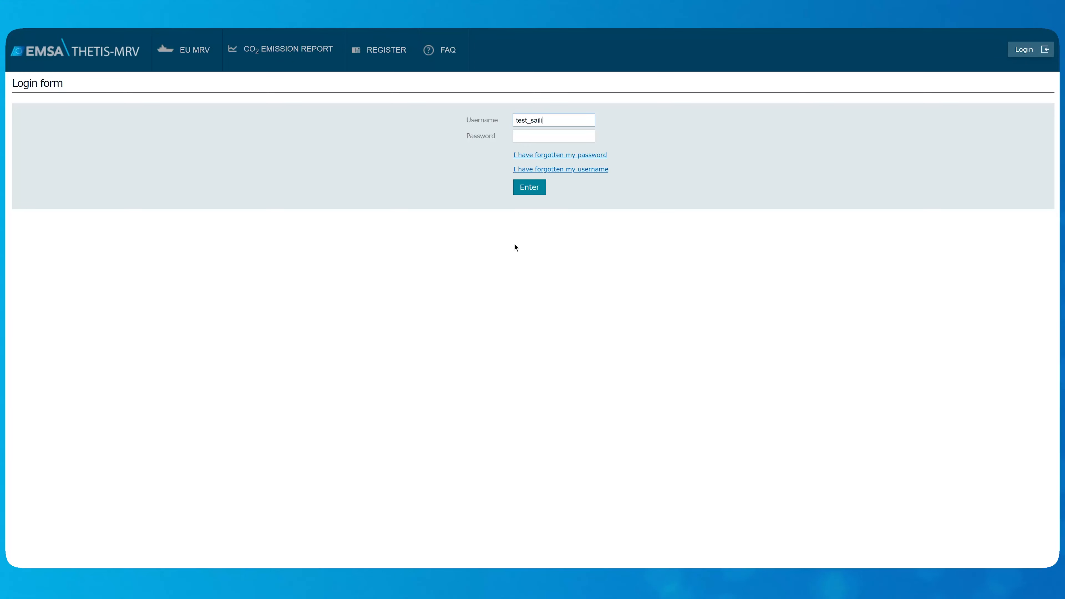
text(ng)
key(Tab)
text(••••••••••••)
key(Return)
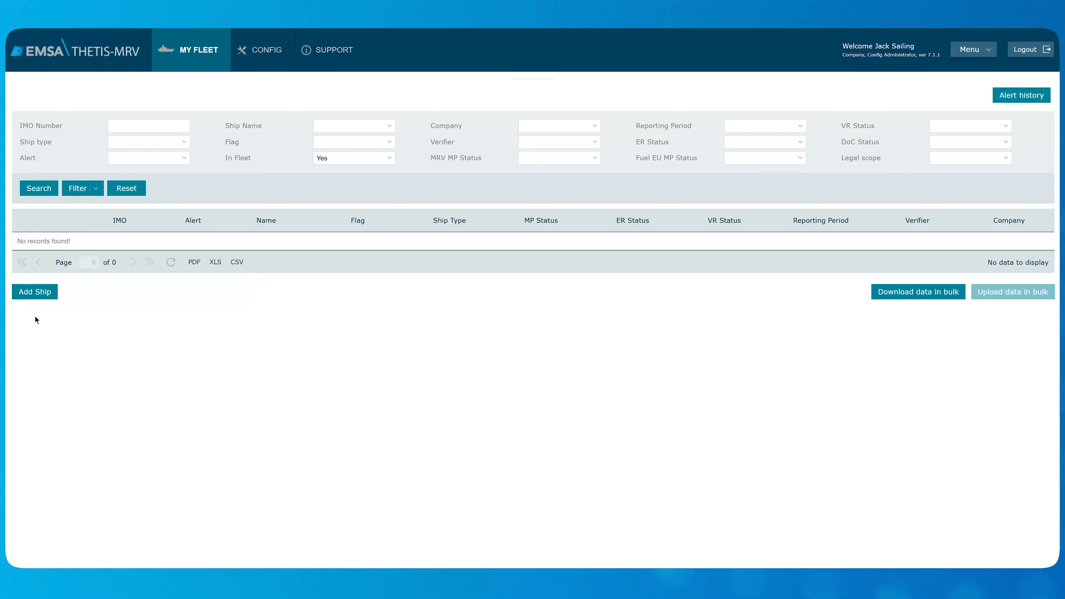
Start adding a ship to the new company's fleet and search for it by IMO number 8301802.
click(32, 294)
click(489, 327)
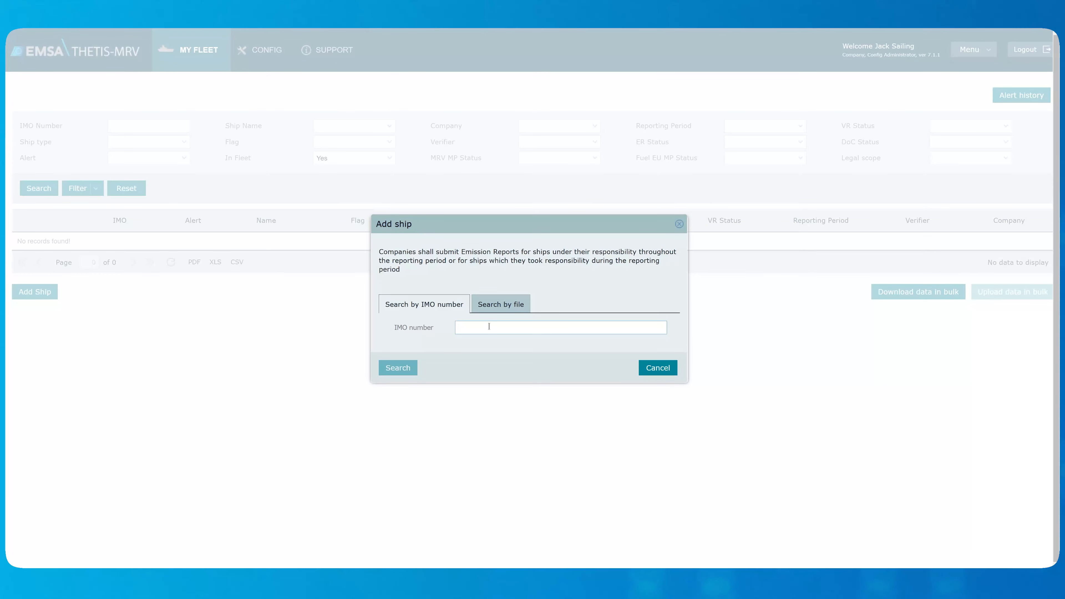
text(8)
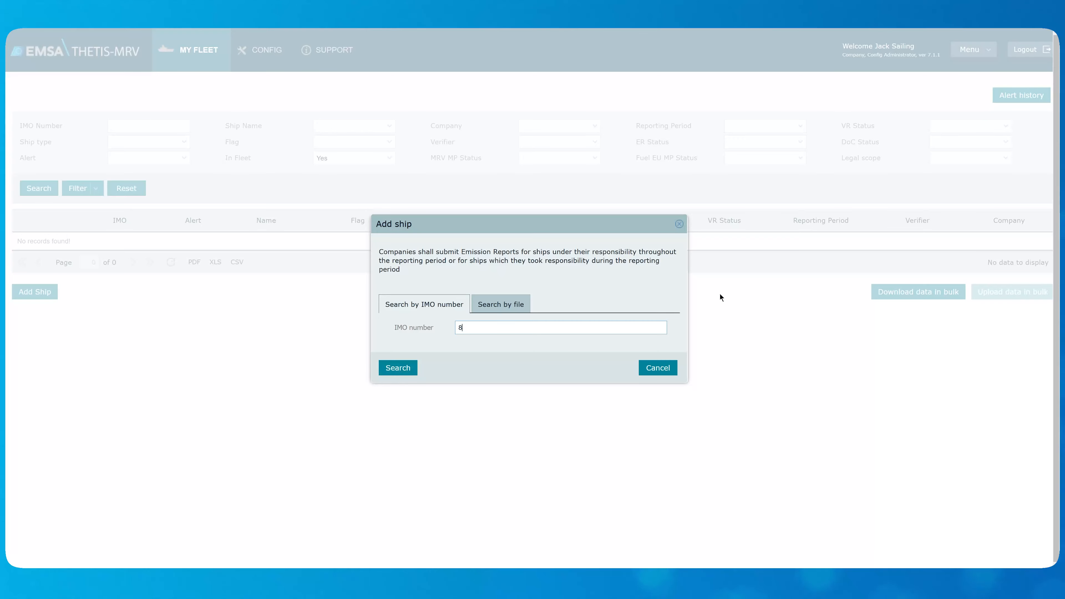
text(301802)
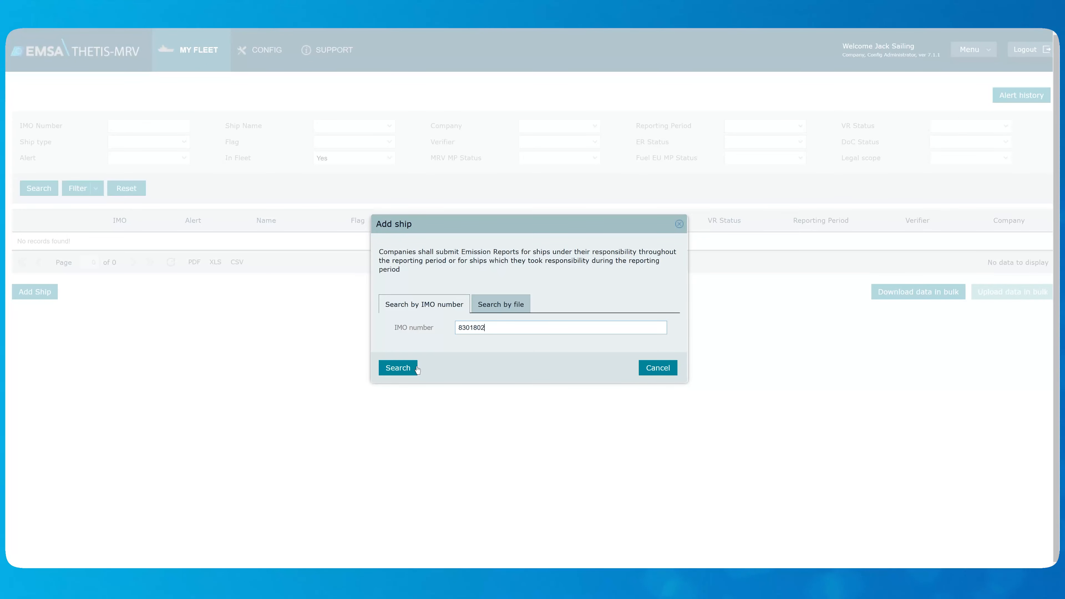
click(405, 368)
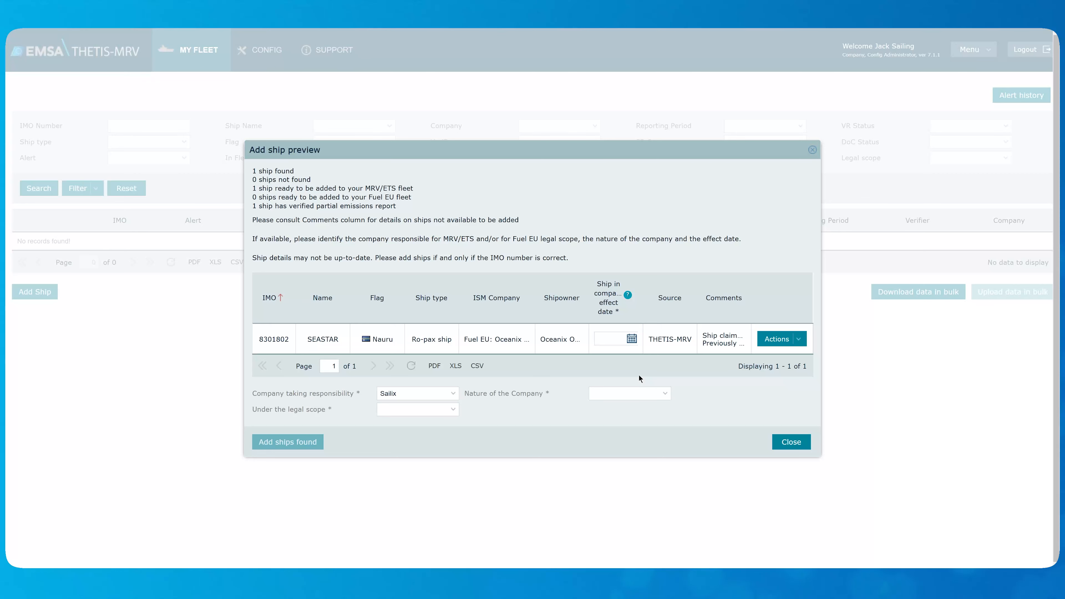
Set SEASTAR's ship in company effect date to 16/05/24.
click(631, 338)
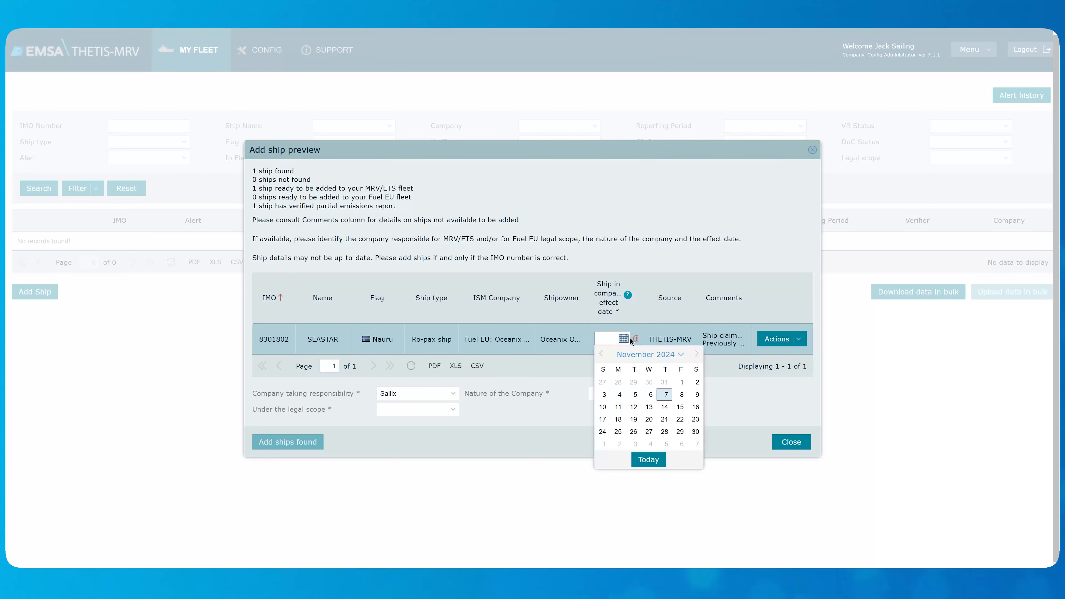
click(602, 354)
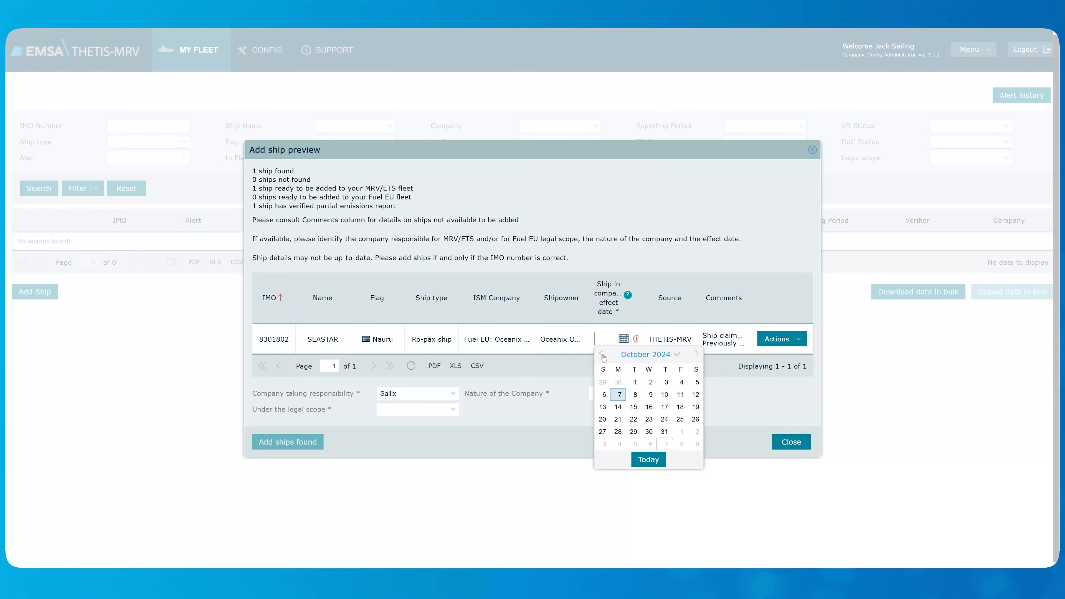
click(602, 355)
click(602, 355)
click(602, 354)
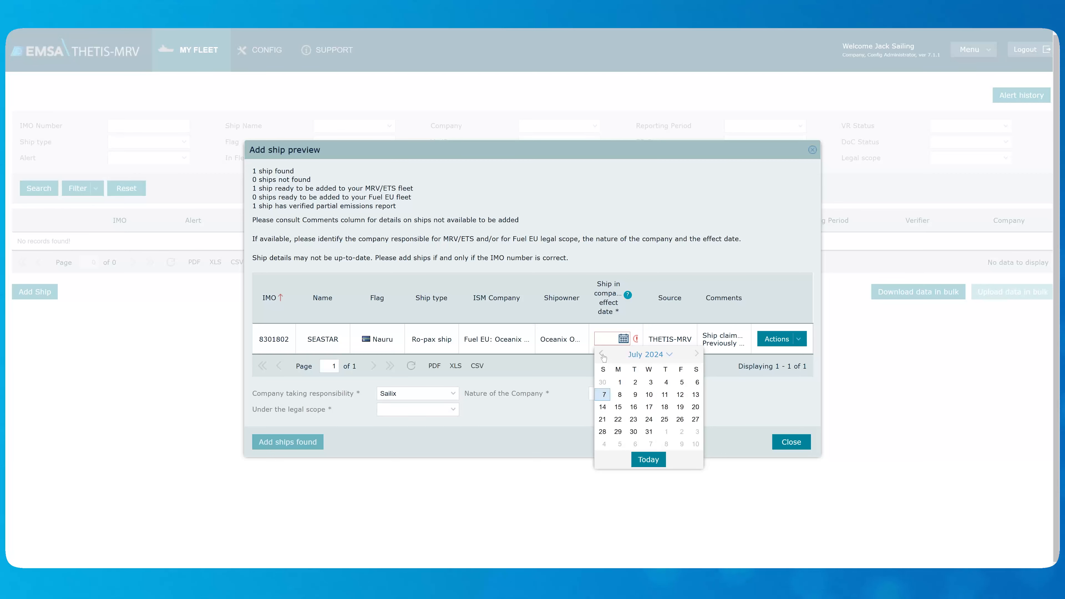
click(602, 355)
click(602, 354)
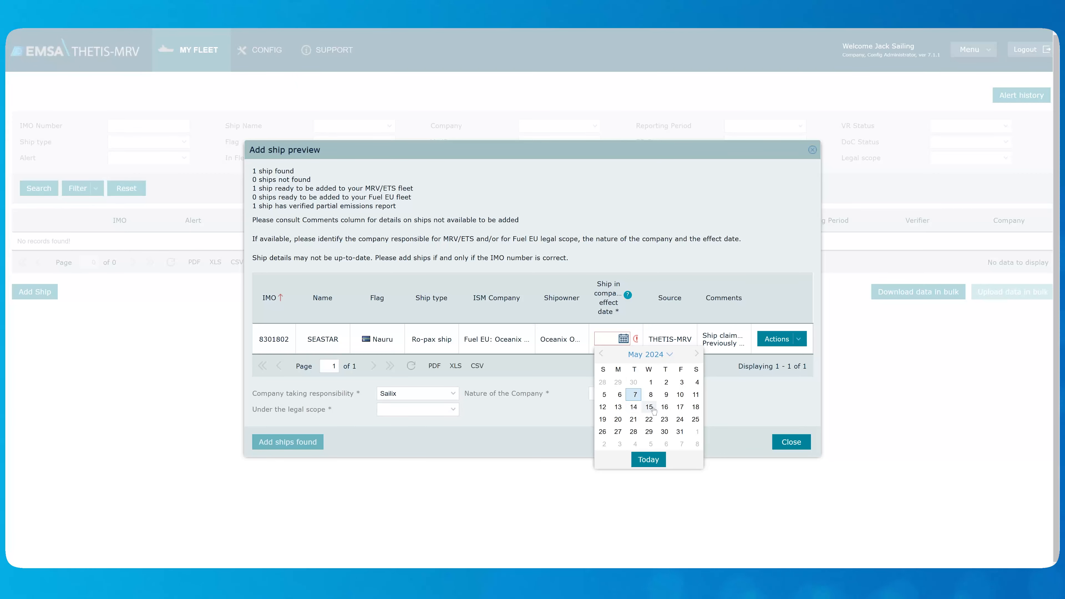
click(664, 407)
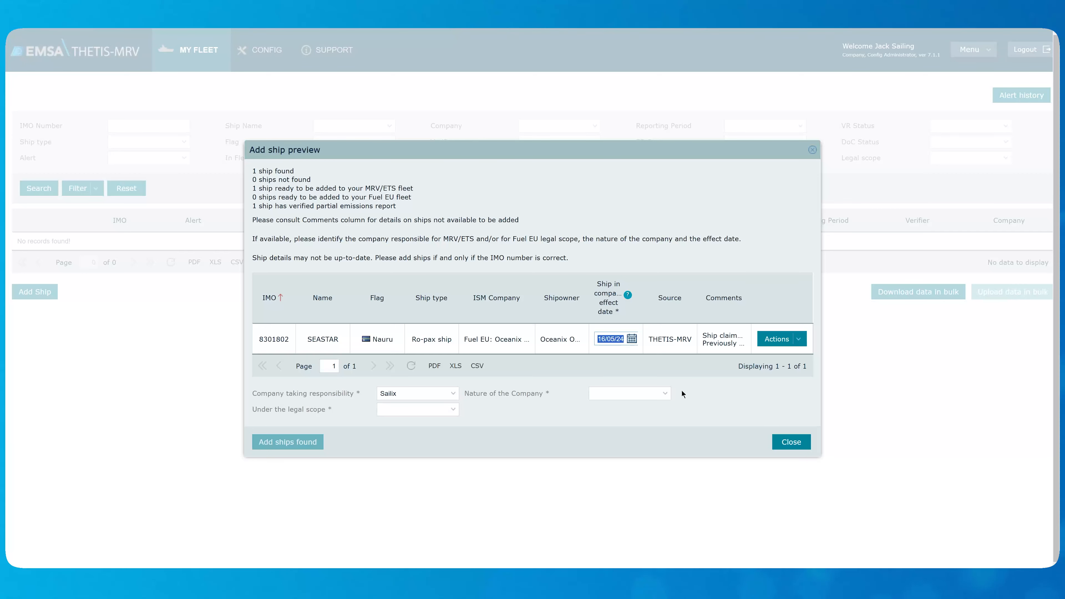
Set the nature of the company taking responsibility to Shipowner only, without ISM Company.
click(664, 393)
click(636, 408)
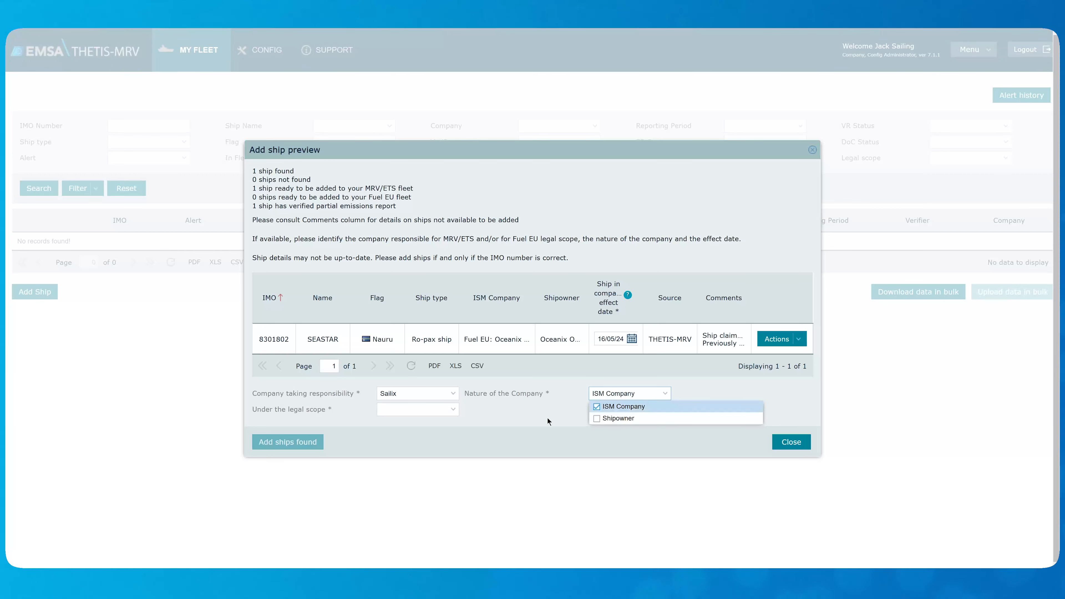
click(453, 410)
click(646, 394)
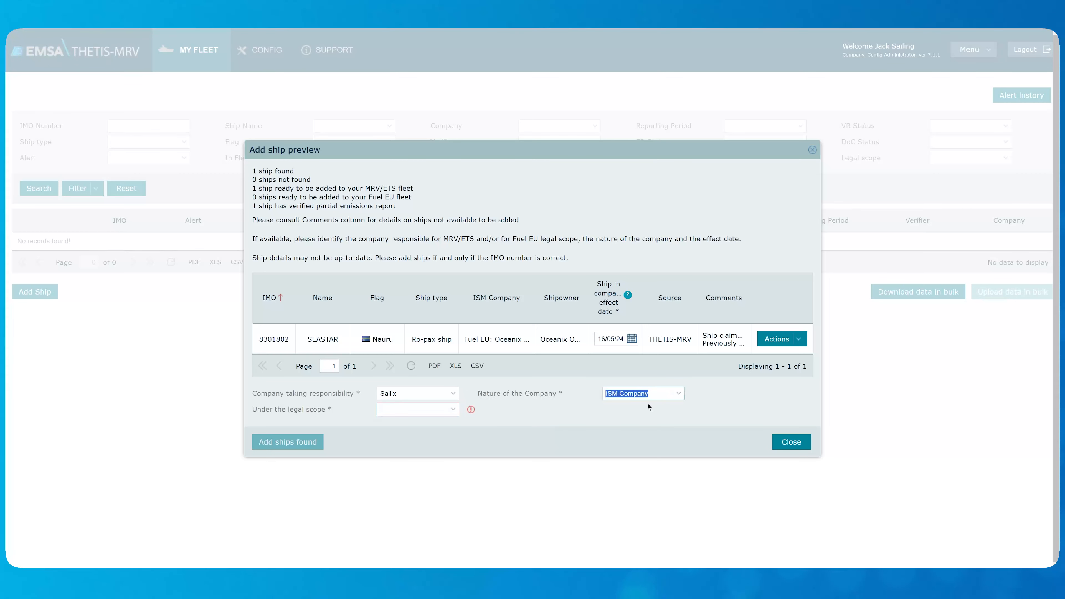
click(680, 395)
click(631, 418)
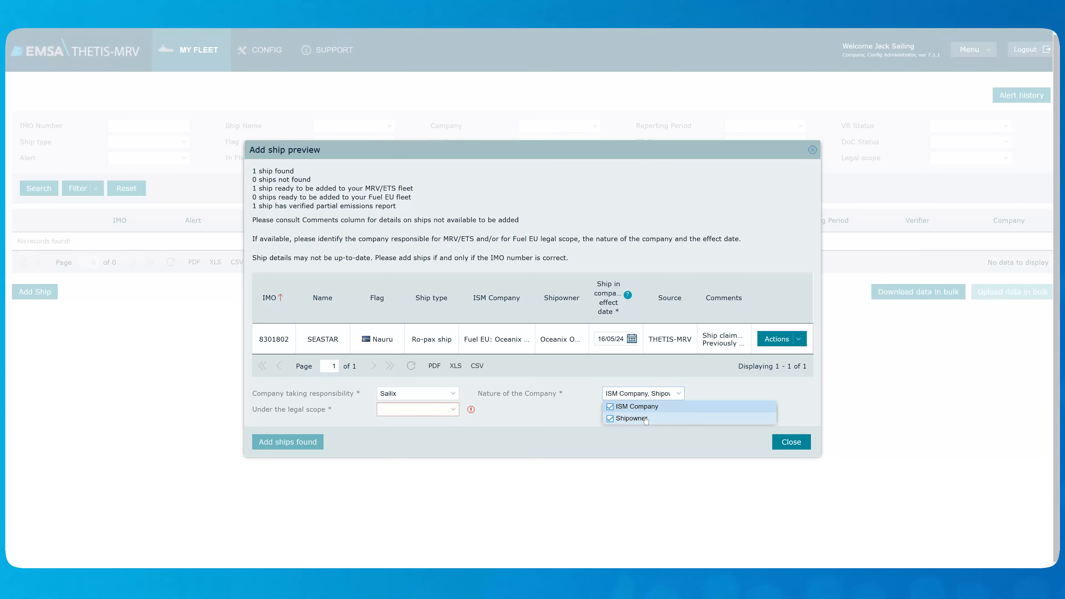
click(629, 407)
Set the legal scope to MRV/ETS and confirm adding SEASTAR to the Sailix fleet.
click(453, 410)
click(436, 435)
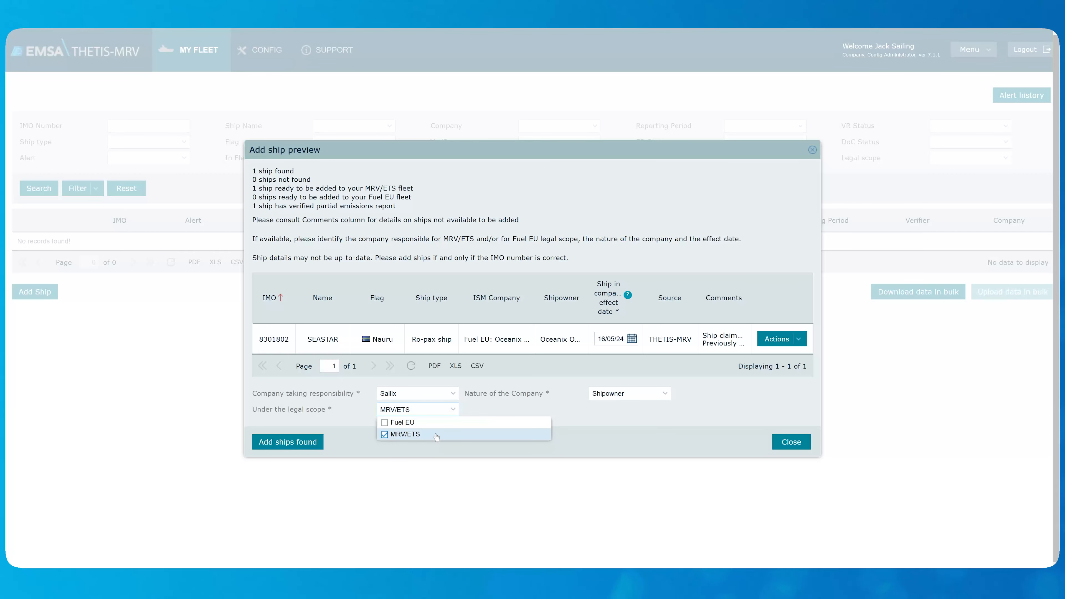
click(571, 408)
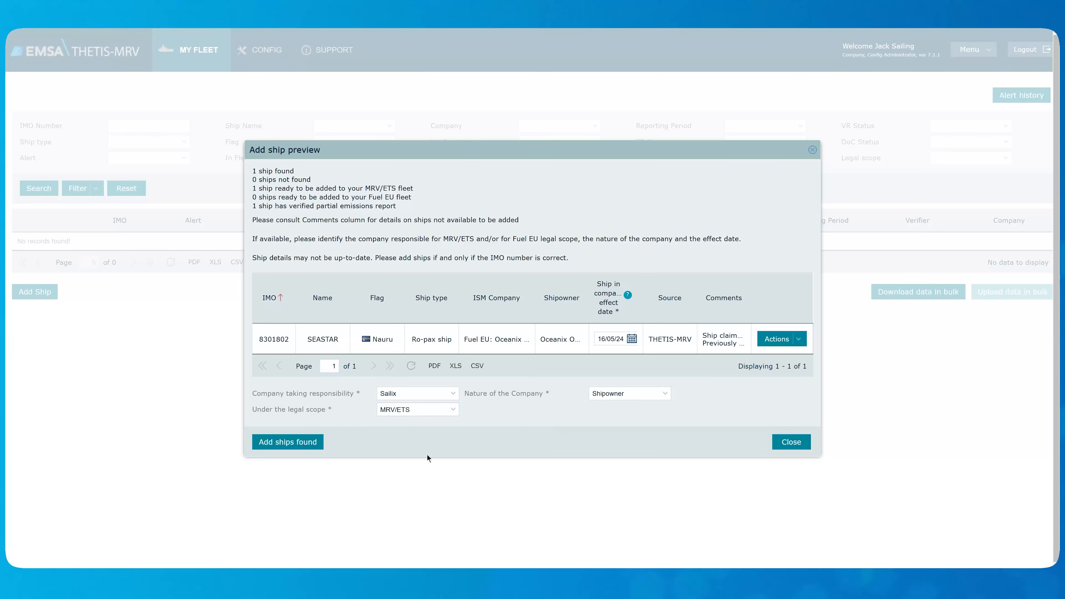
click(288, 442)
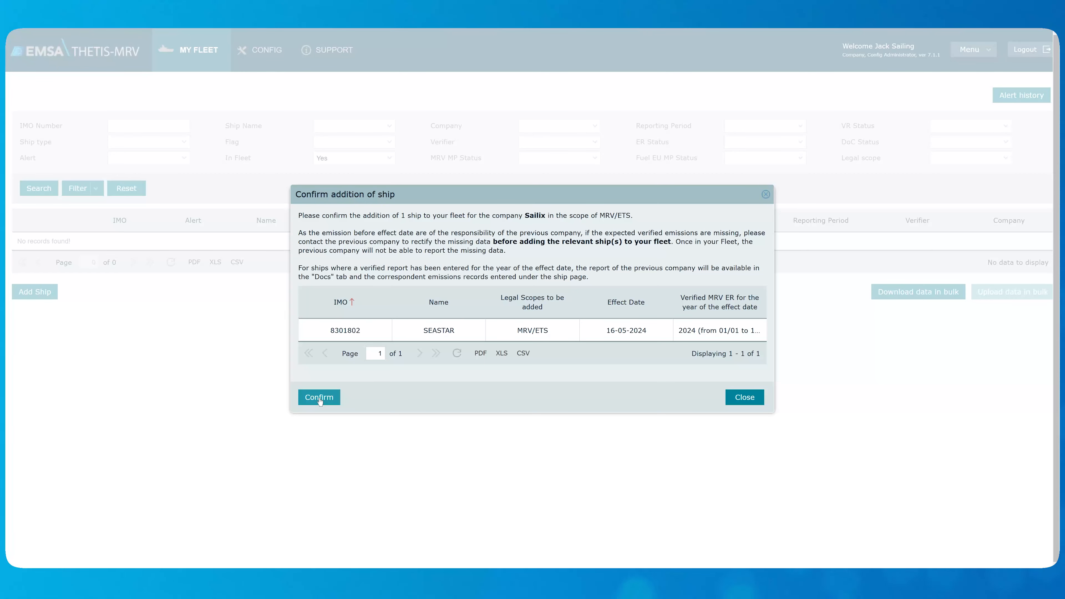
click(319, 399)
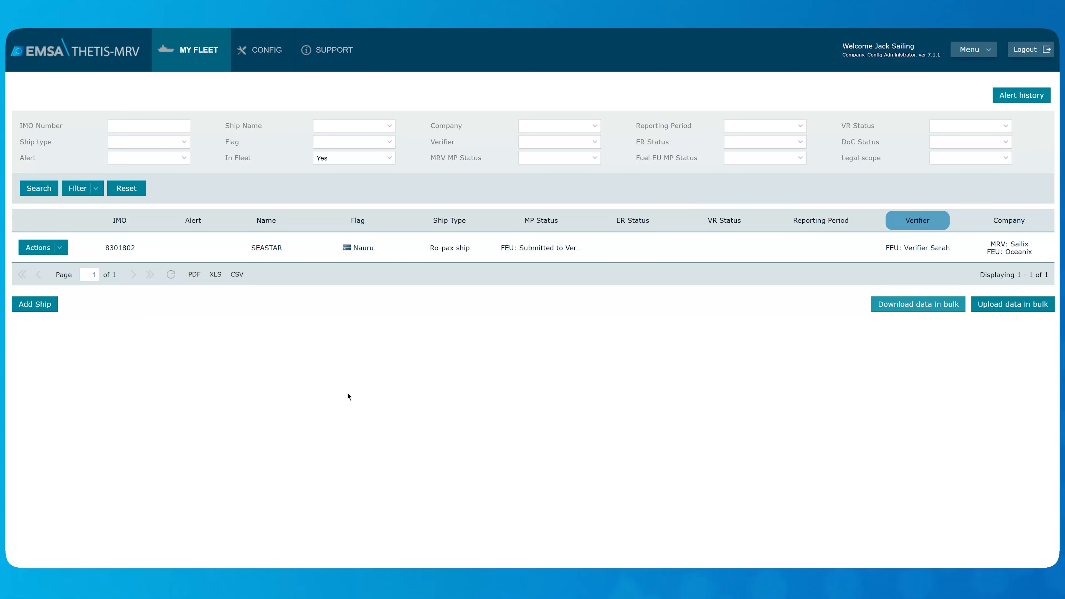
Assign the verifier already used for Fuel EU Maritime as SEASTAR's MRV/ETS verifier and save the assignment.
click(67, 246)
mouse_move(65, 267)
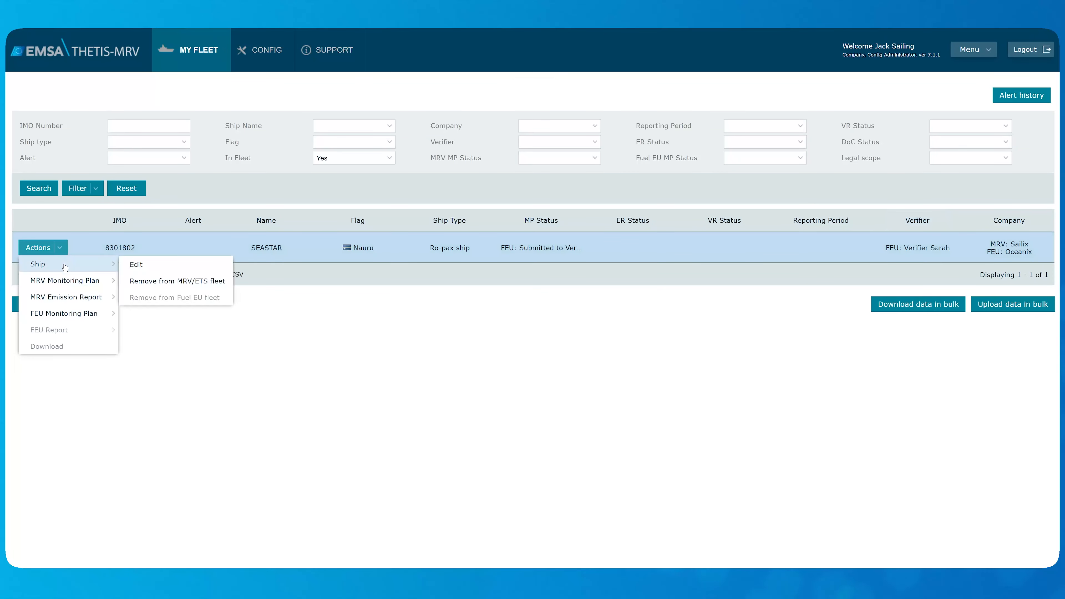
click(143, 265)
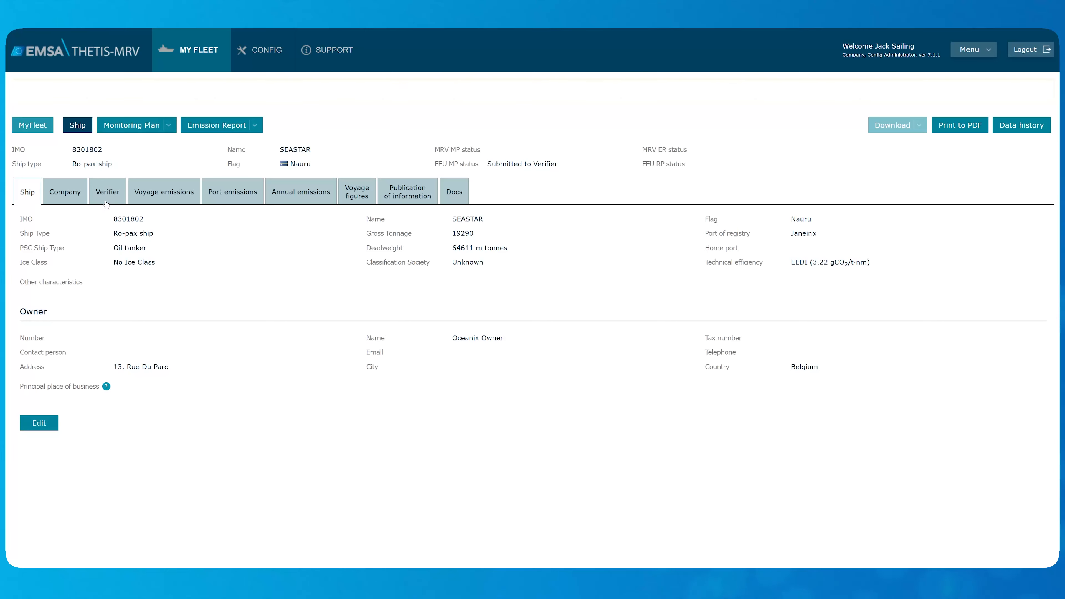
click(106, 203)
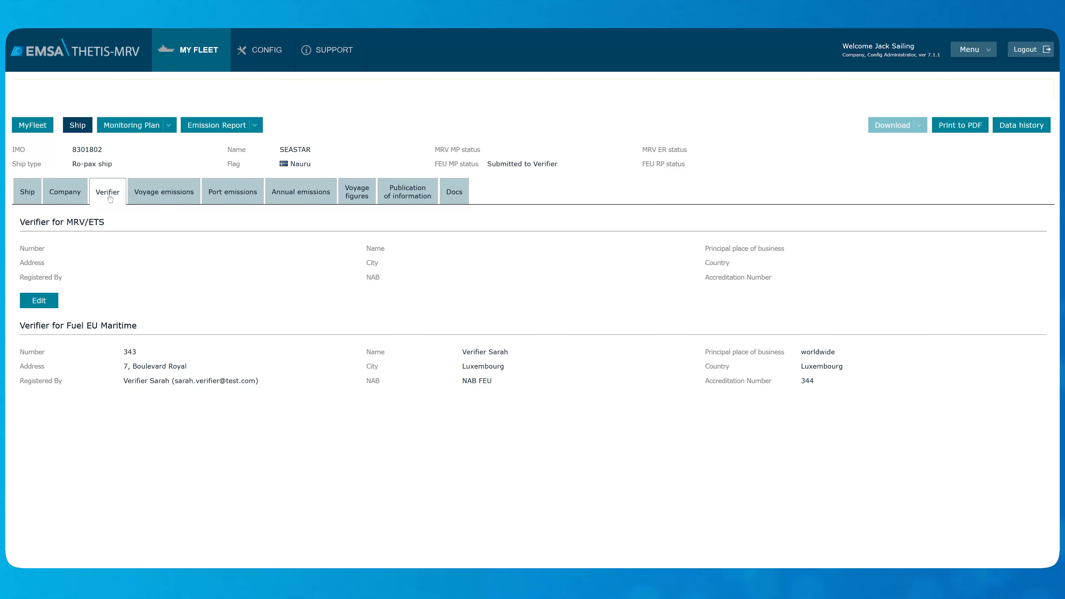
click(39, 300)
click(752, 269)
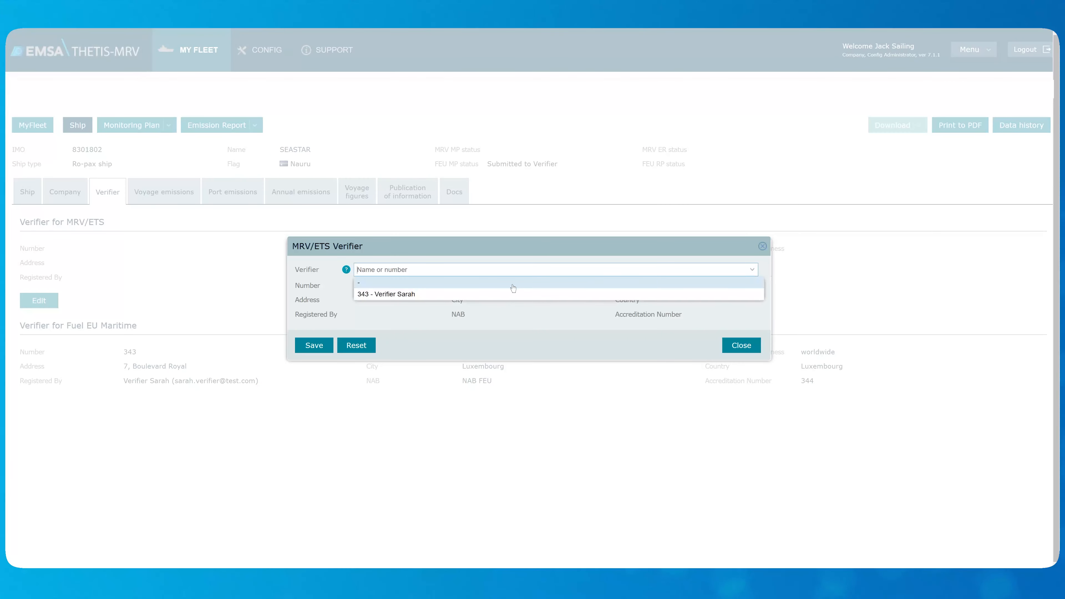
click(513, 293)
click(318, 344)
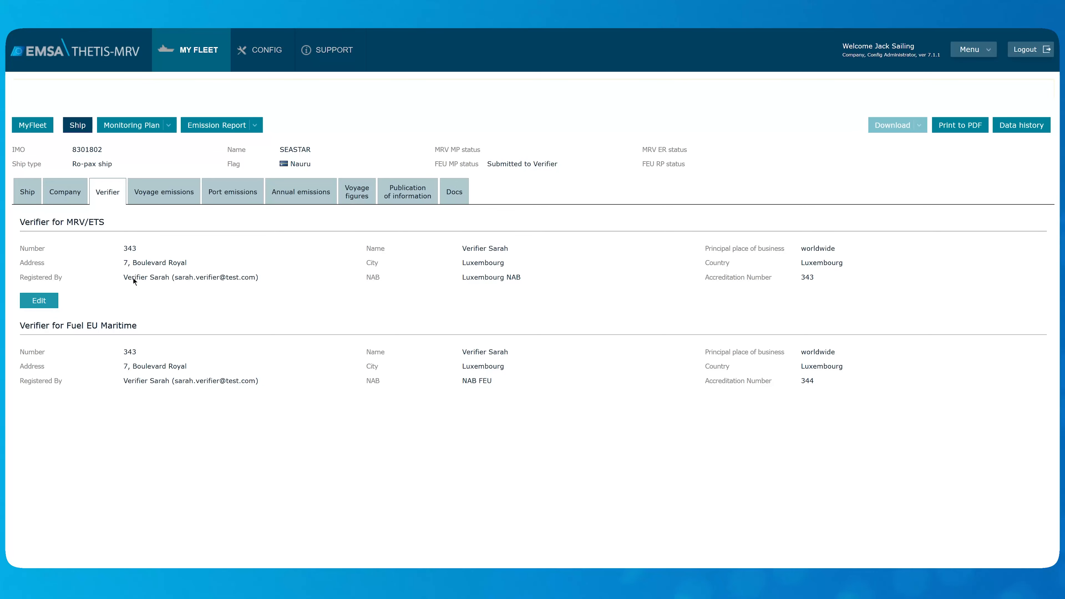
Return to the fleet list, reopen SEASTAR's ship record and view its annual emissions.
click(32, 125)
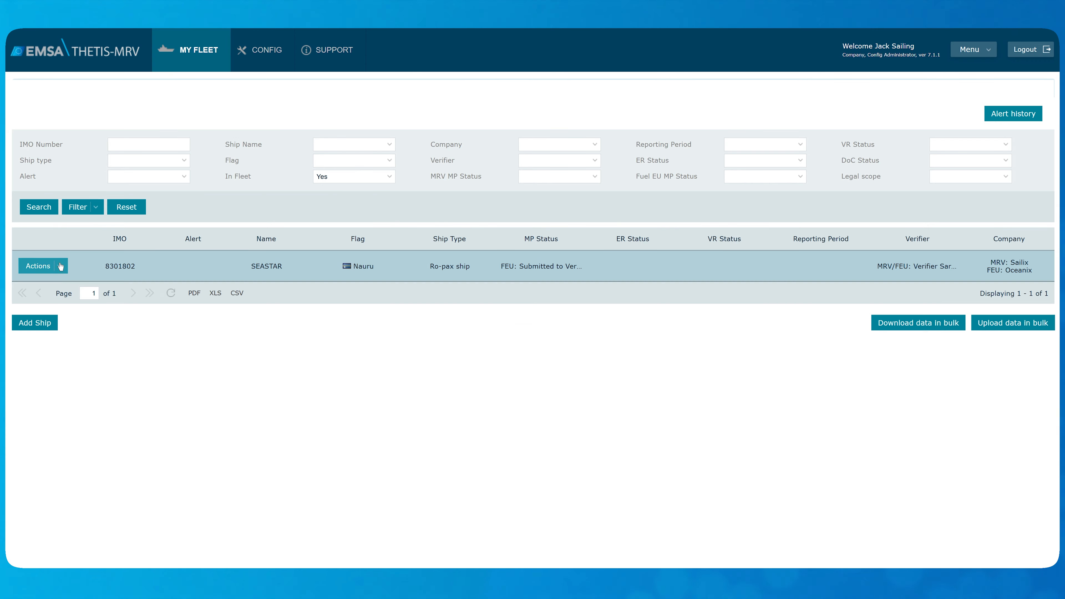
click(61, 266)
mouse_move(60, 285)
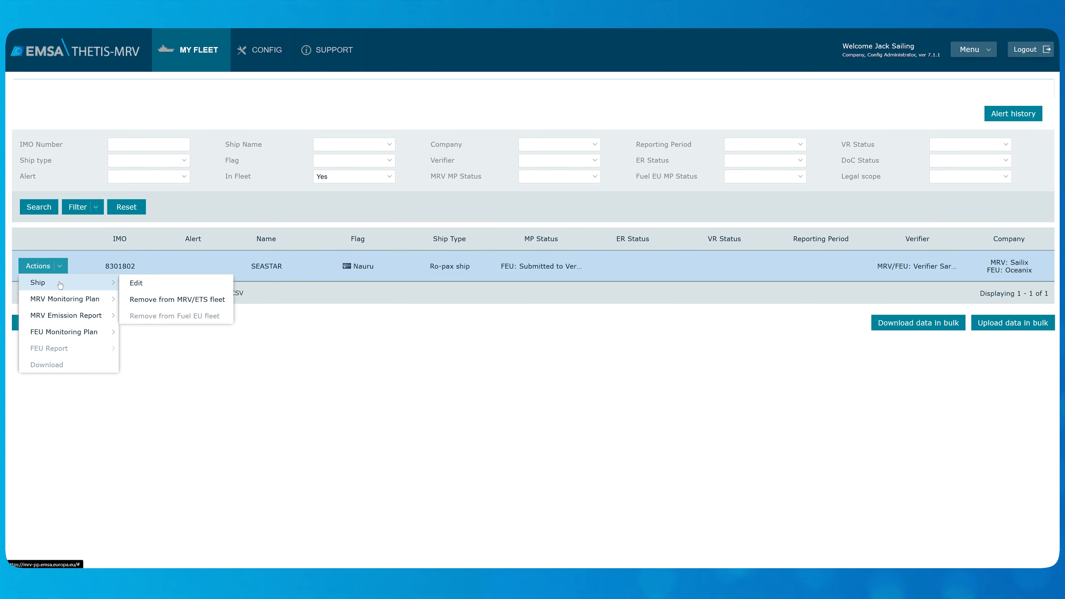
click(160, 283)
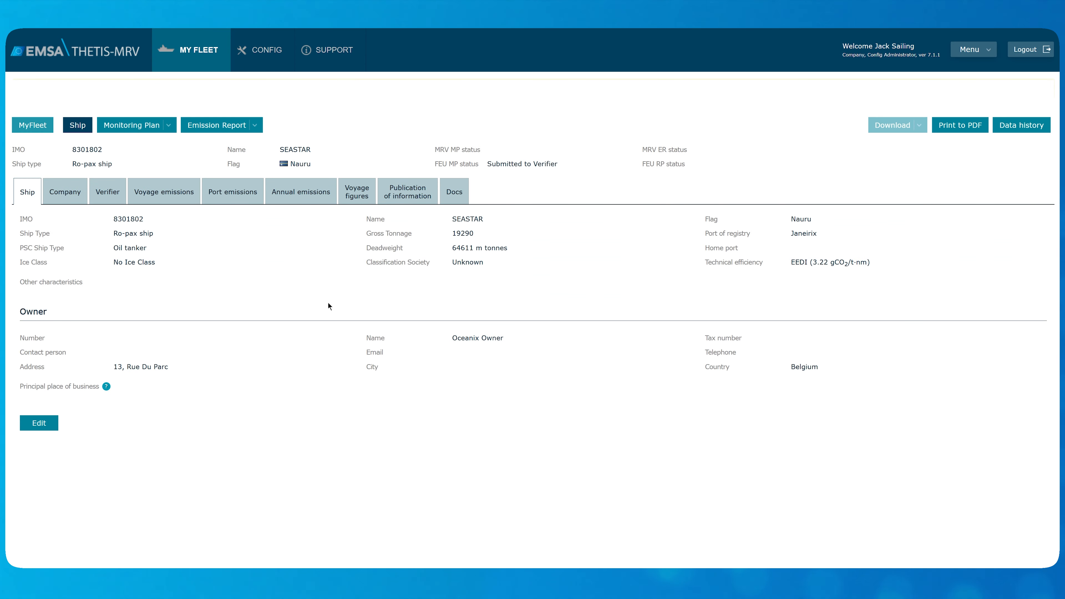
click(299, 195)
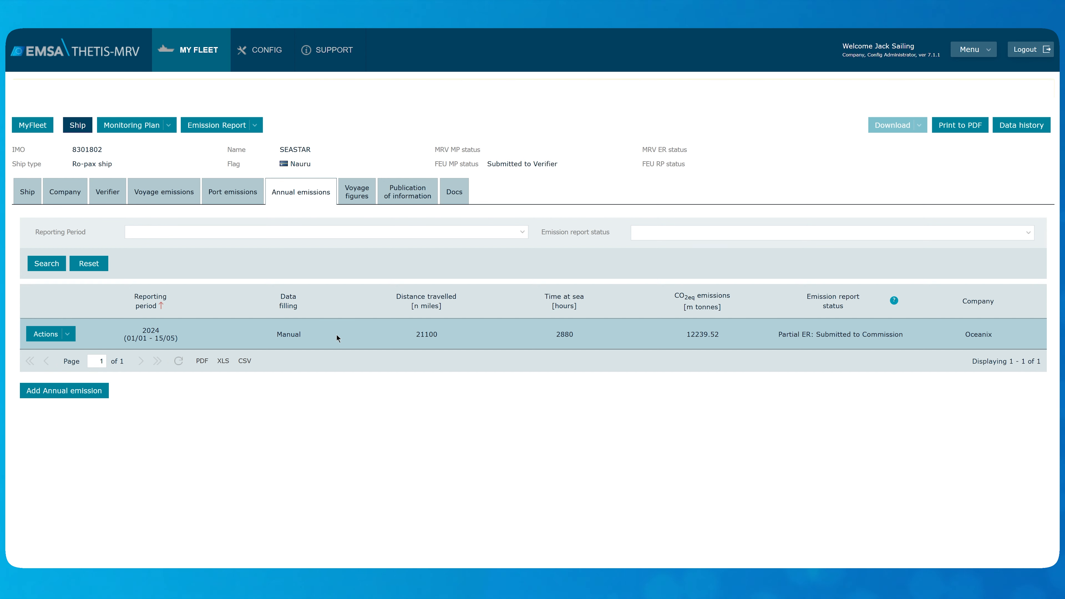
Examine the documents from the previous company, including the partial Emission Report's available actions, and view the voyage and port emissions.
click(457, 194)
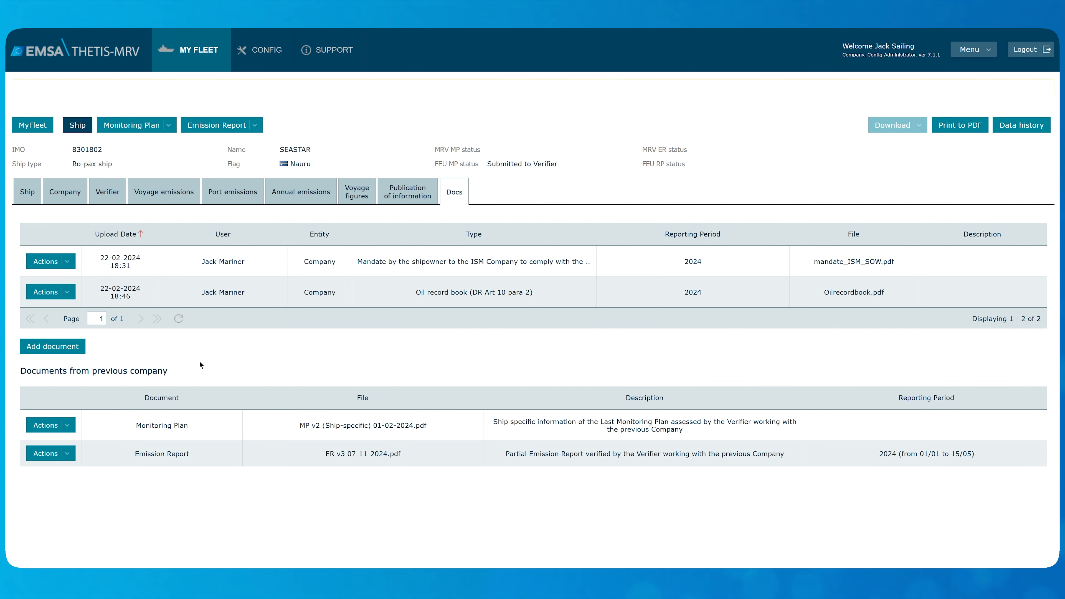
click(67, 454)
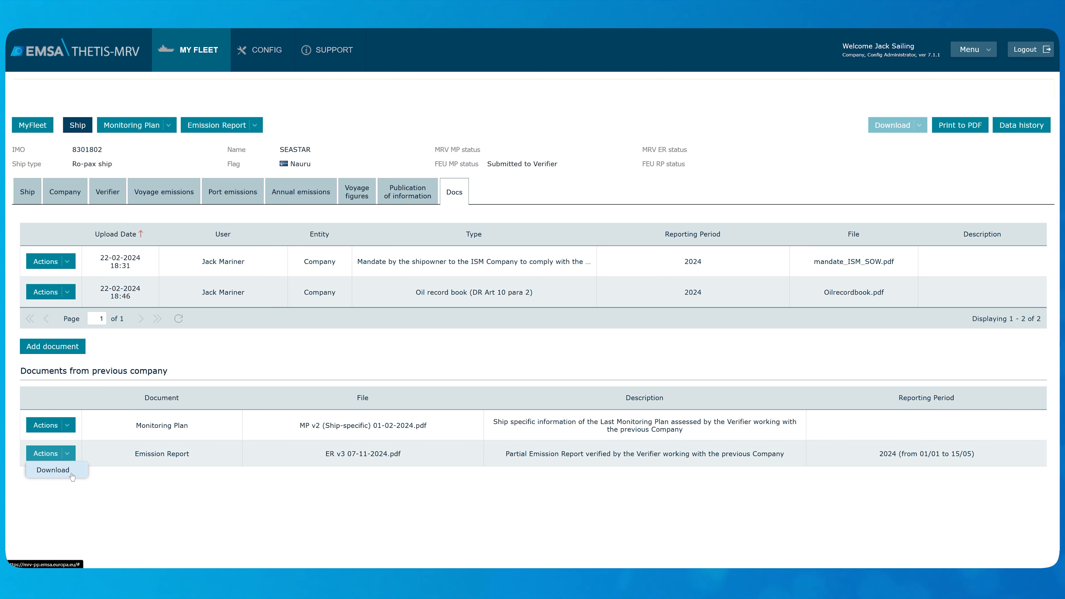
click(180, 205)
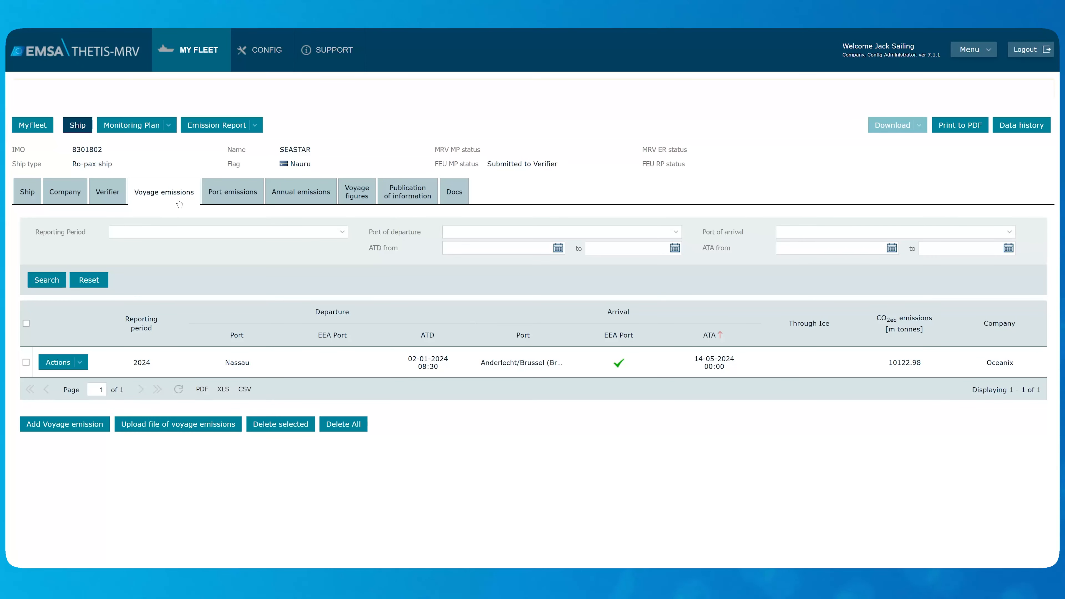
click(220, 200)
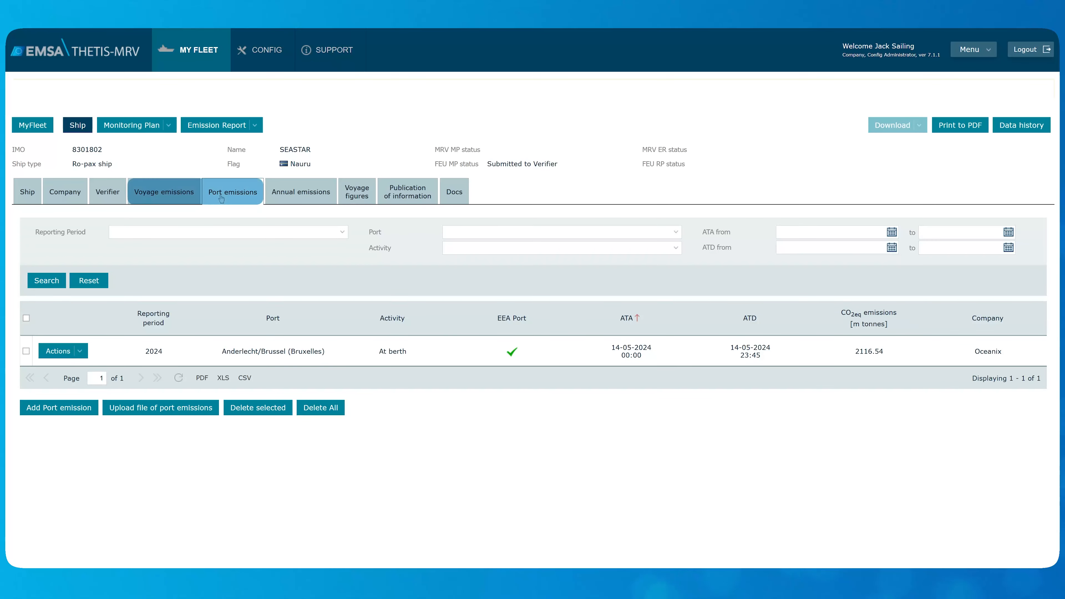
Add an annual emission record for reporting period 2024 and mark it as partial reporting not covering the full Reporting Period.
click(301, 198)
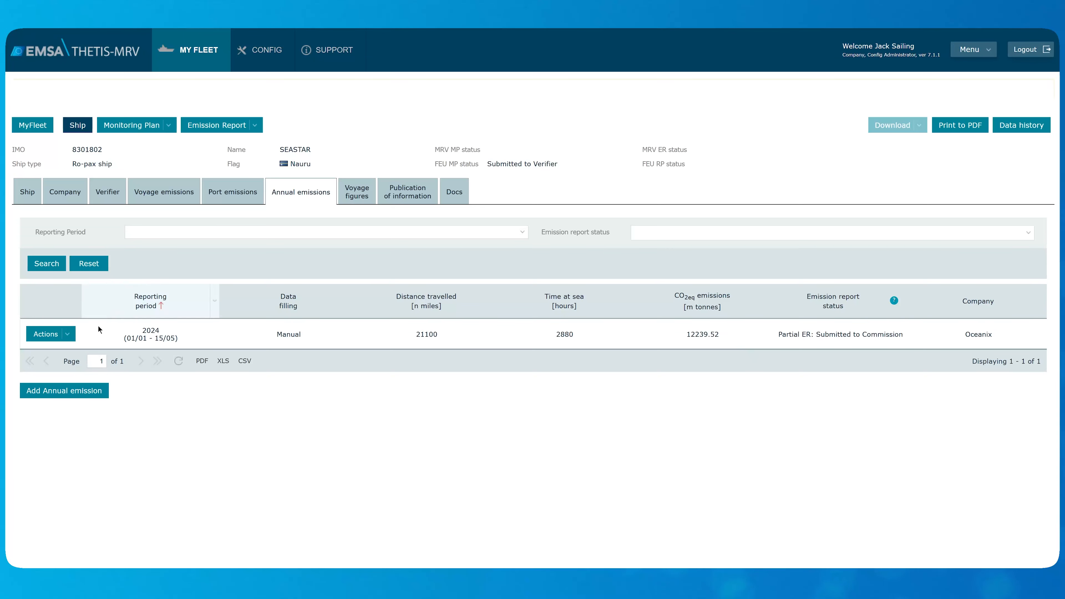
click(60, 394)
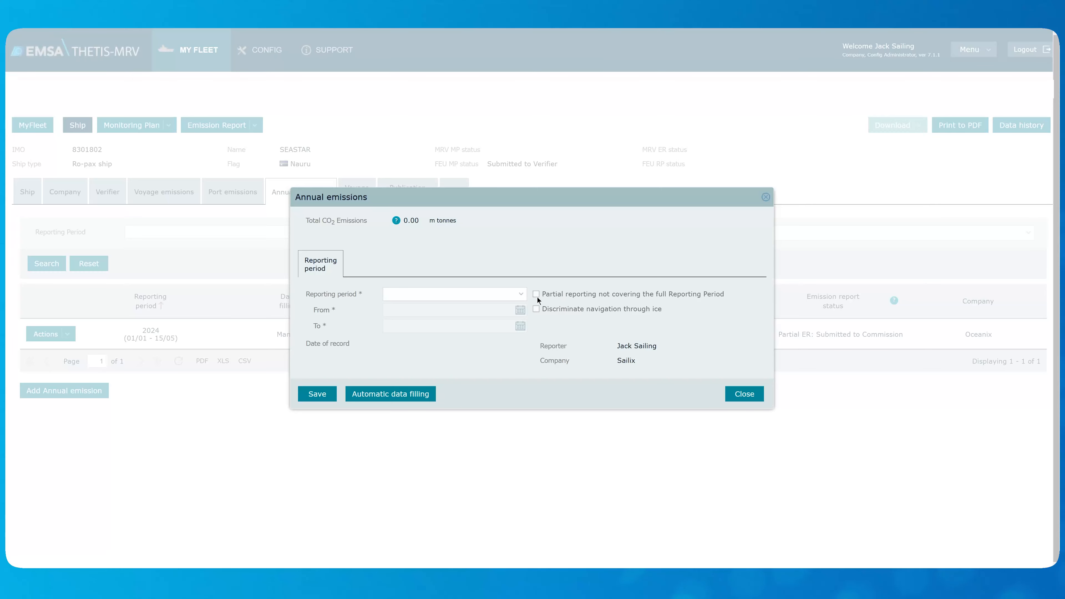
click(503, 294)
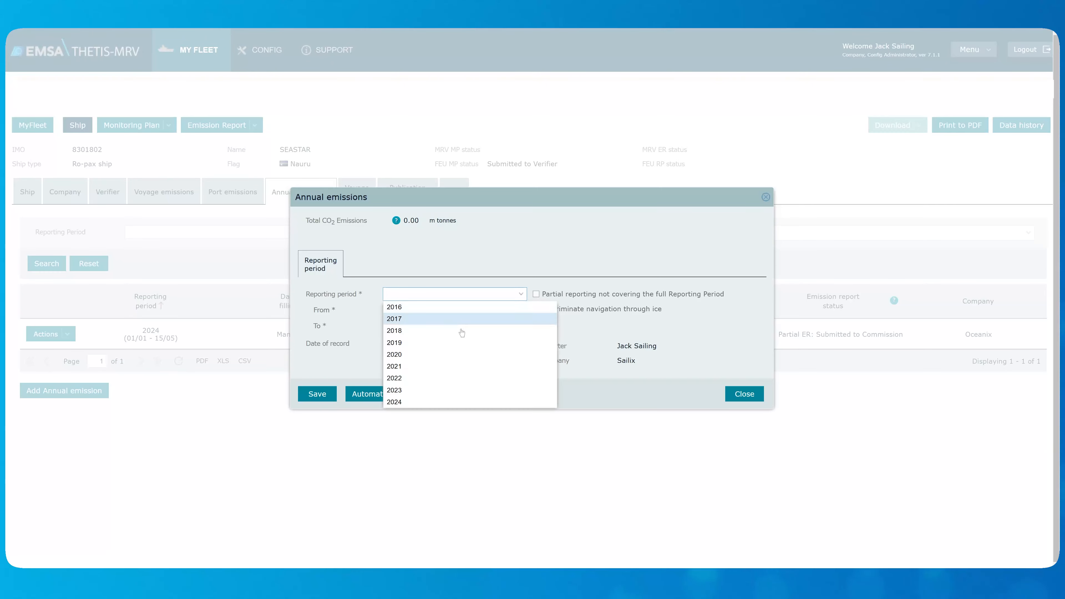
click(437, 403)
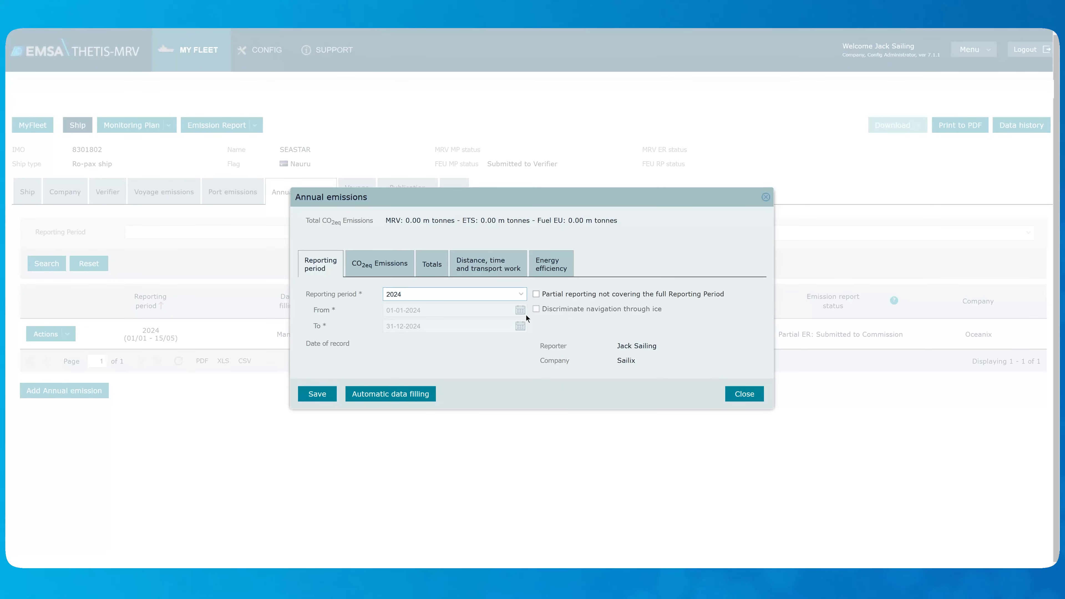
click(540, 294)
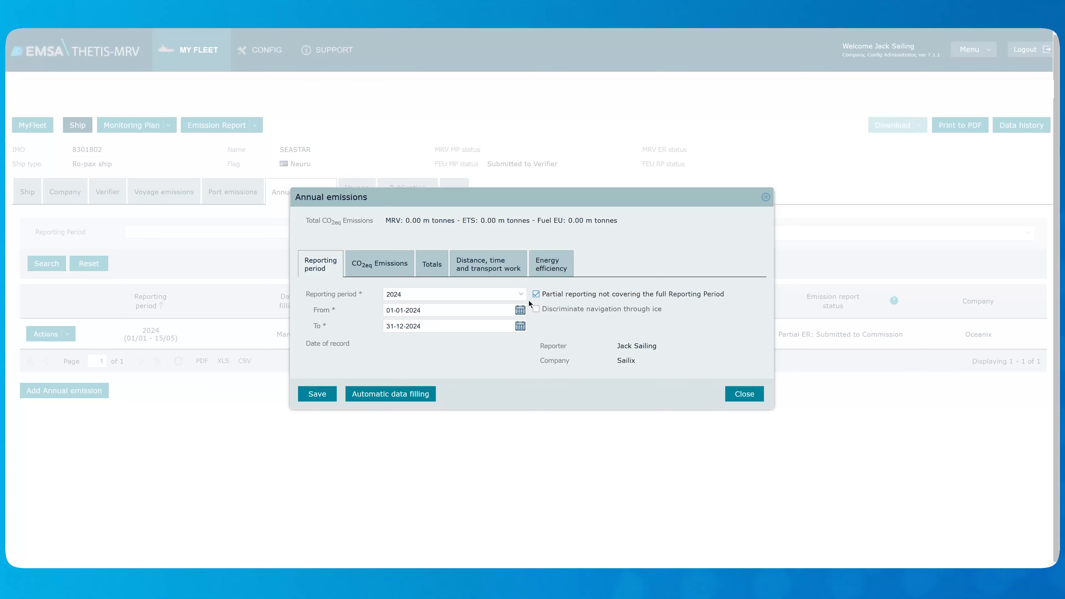
Set the start date of the partial reporting period to 16-05-2024.
click(520, 310)
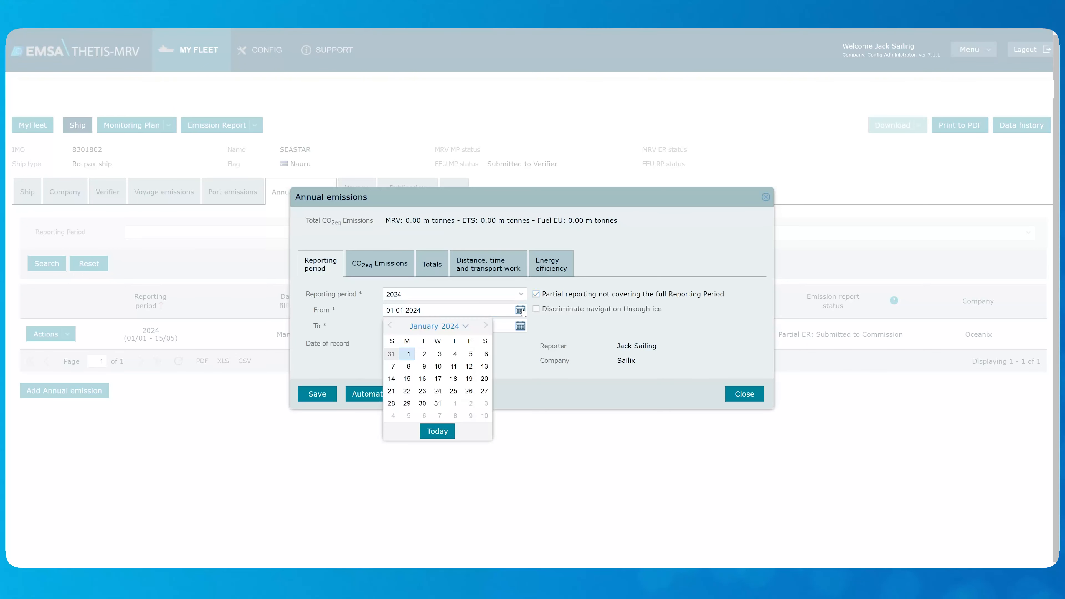
click(390, 326)
click(391, 326)
click(391, 326)
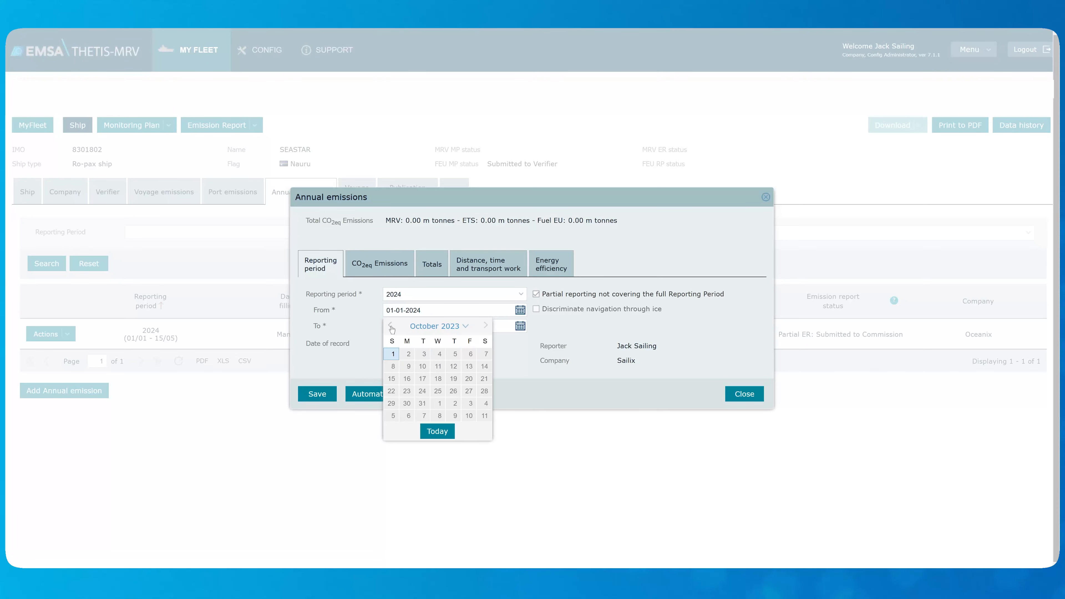
click(485, 326)
click(486, 326)
click(486, 326)
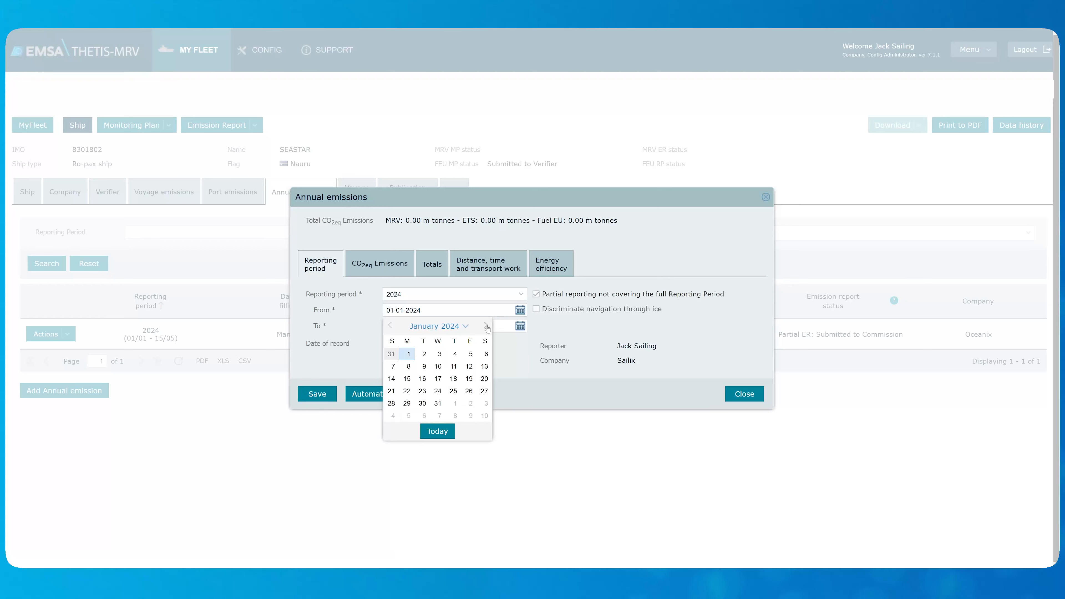
click(486, 326)
click(485, 326)
click(486, 326)
click(485, 326)
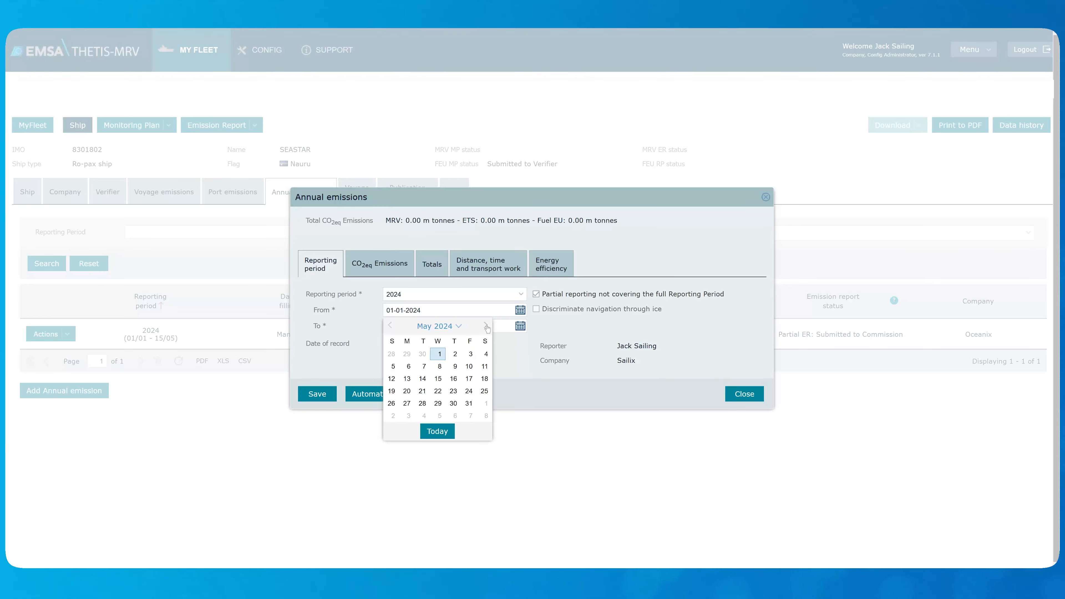
click(455, 378)
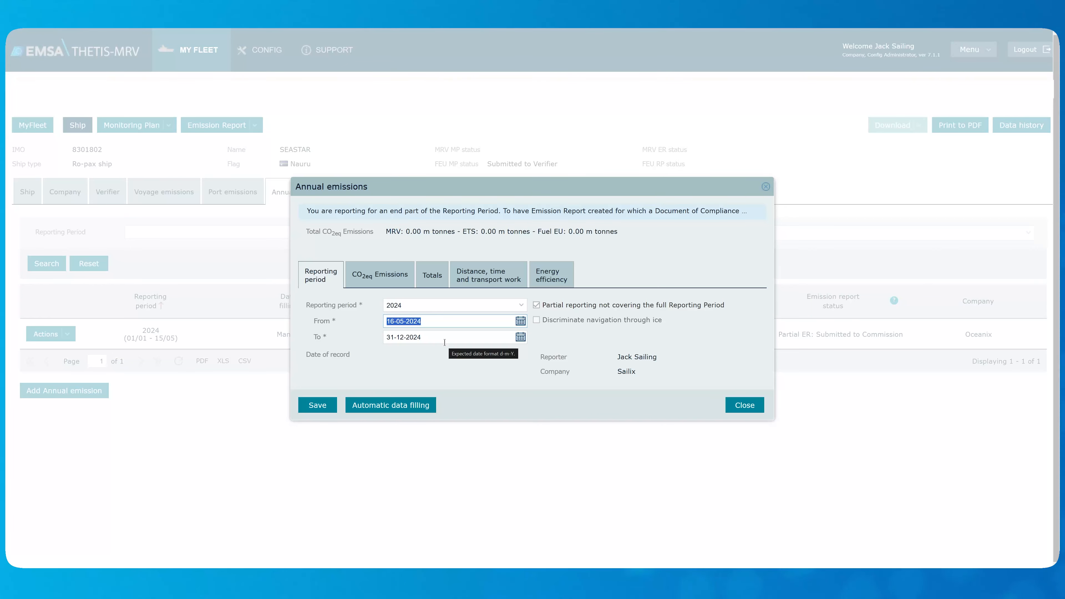
Start a fuel consumption entry for Light fuel oil (LFO) with source type Main engine, class ICE (other) and name XV12.
click(386, 276)
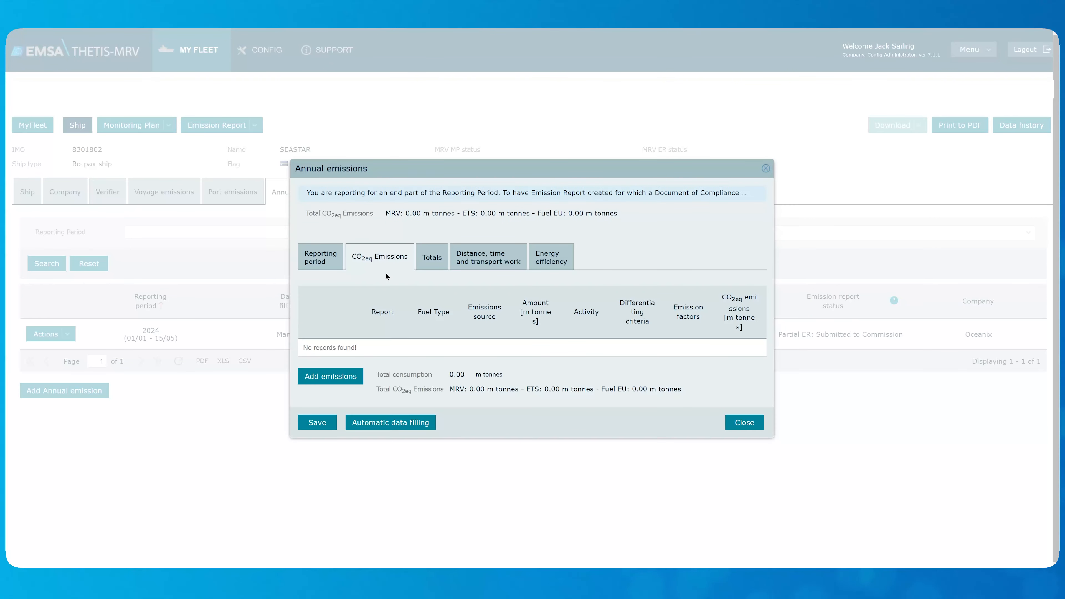
click(331, 376)
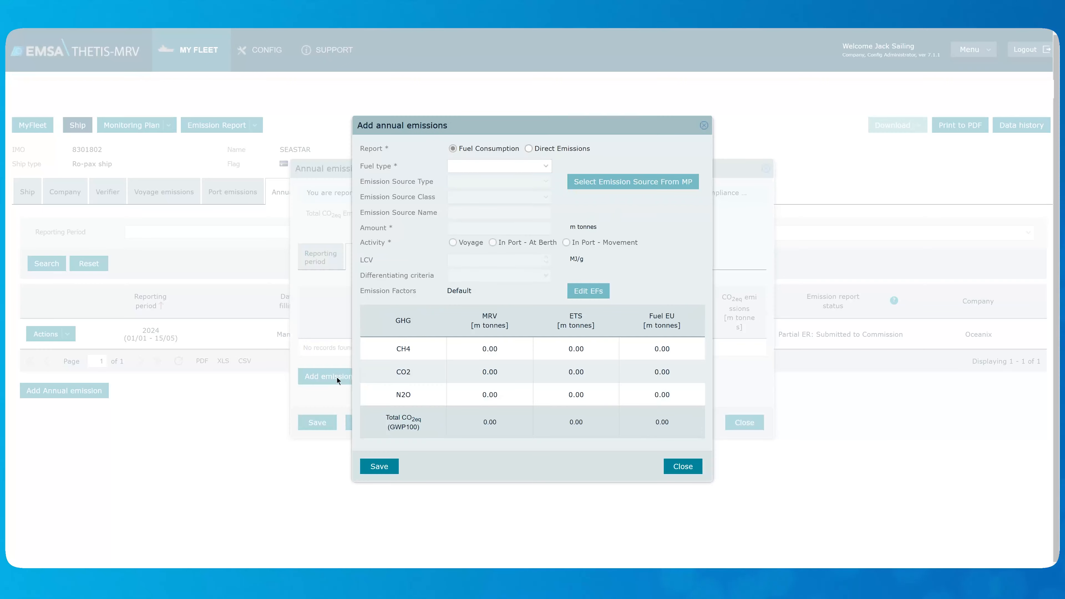
click(499, 166)
click(486, 183)
click(495, 223)
click(503, 197)
click(511, 223)
click(513, 213)
text(XV12)
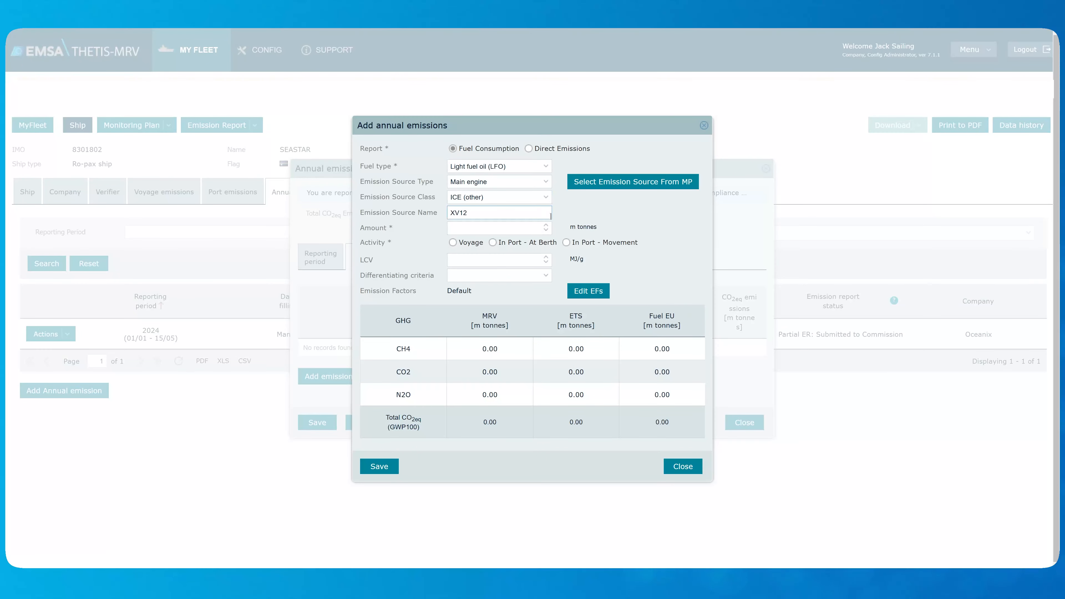
Set the LFO amount to 4500 m tonnes, choose its differentiating criteria and Voyage activity, and save the entry.
click(512, 228)
text(4500)
click(508, 276)
click(491, 335)
click(453, 242)
click(380, 467)
Start another fuel consumption entry for Gas oil (MGO) with source type Auxiliary engine, class ICE (other) and name MG1 SB.
click(329, 379)
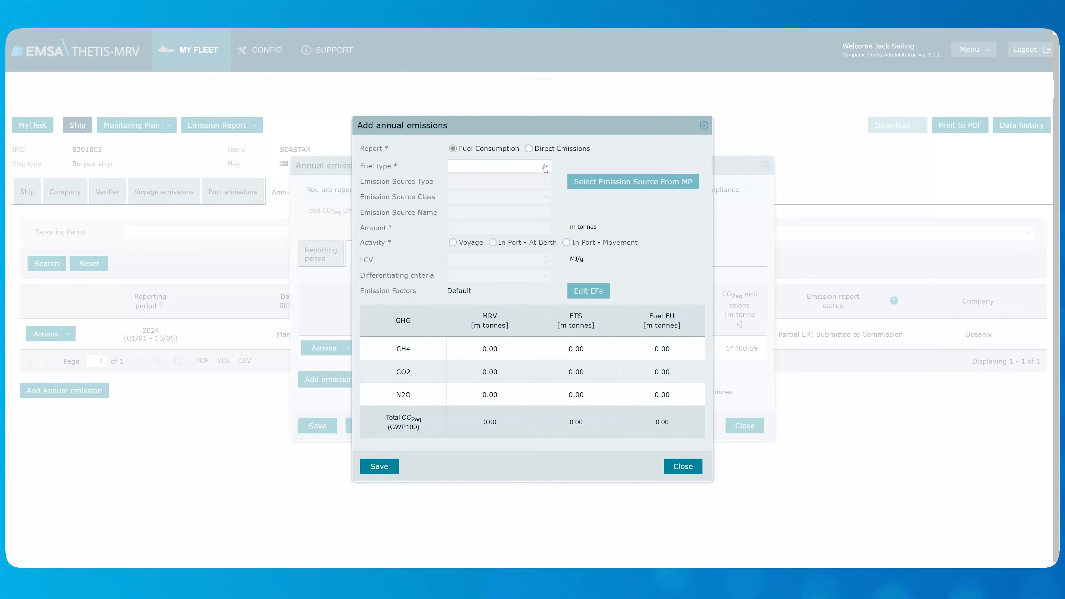
click(499, 166)
click(494, 307)
click(499, 182)
click(494, 193)
click(511, 222)
click(499, 213)
text(MG1 SB)
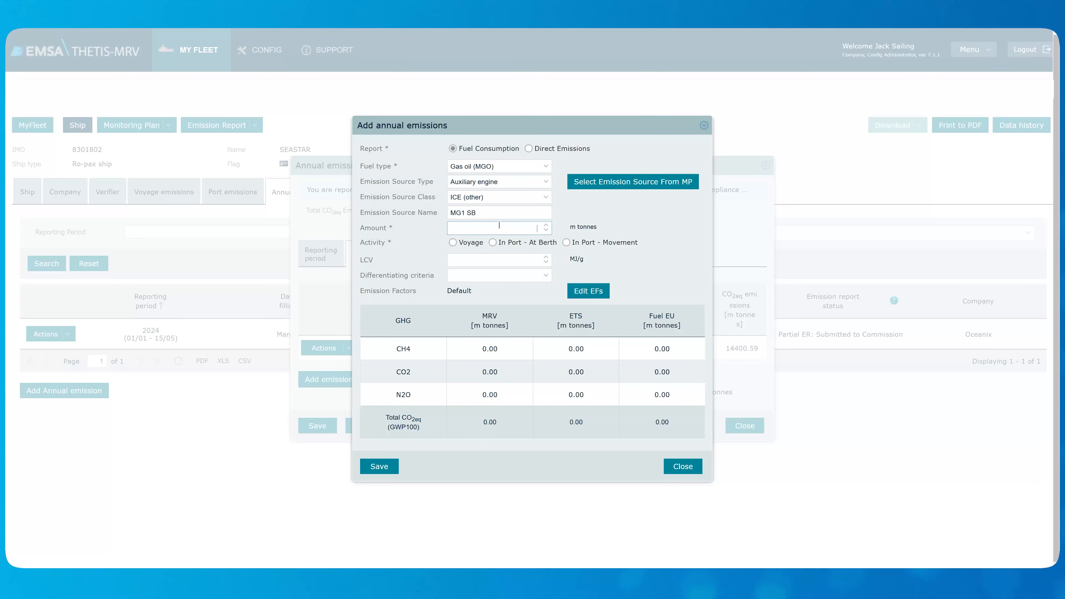
Set the MGO amount to 1350 m tonnes, choose In Port - At Berth activity and differentiating criteria, and save the entry.
click(499, 228)
text(1350)
click(492, 243)
click(499, 276)
click(492, 336)
click(390, 463)
Fill the MRV totals: 0.23, 14179.5, 0.81 for voyages between ports; 0 for other voyages; 0.07, 4328.1, 0.24 at berth; 0.07, 4328.1, 4393.66 within ports.
click(433, 254)
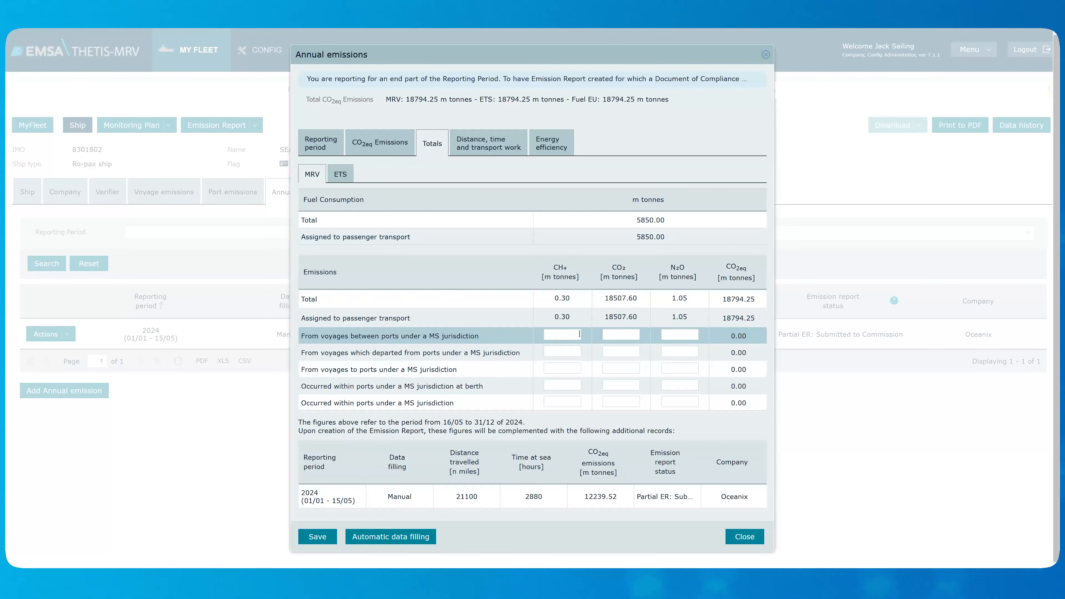
click(562, 335)
text(0.23)
key(Tab)
text(14179.5)
key(Tab)
text(0)
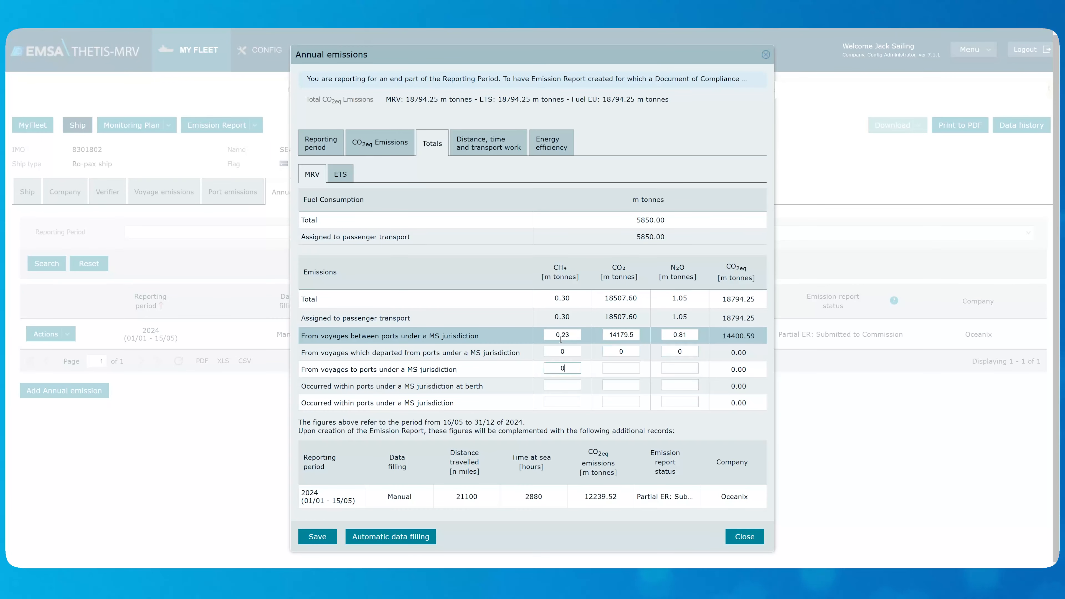
text(.81	0	0	0	0	0	0	0.07	4328.1	0.24	0.07	4328.1	4393.66)
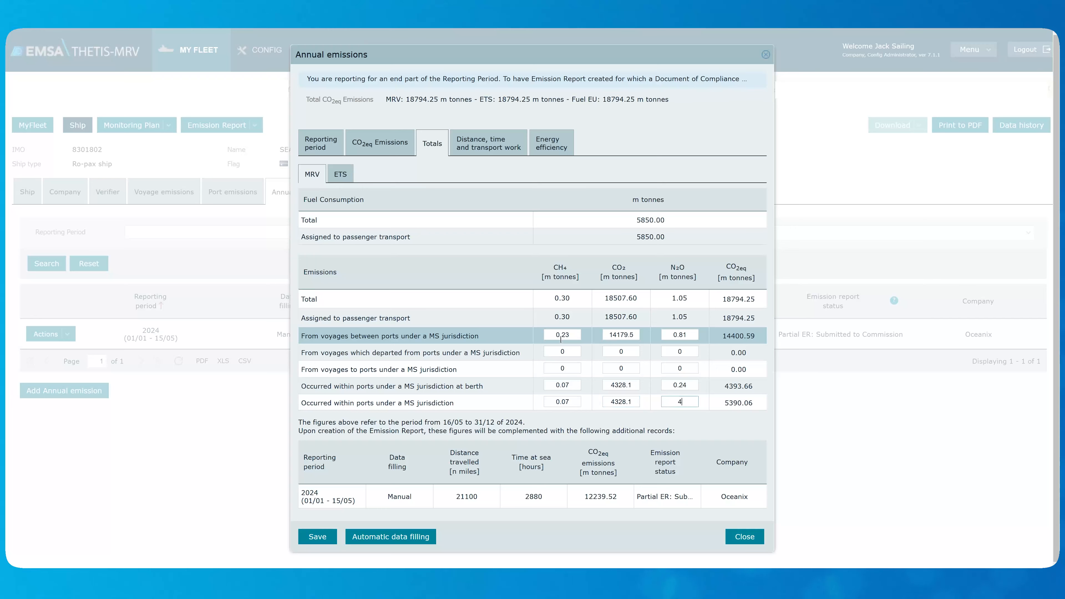
Fill the ETS emission totals: 0.23, 14179.5, 0.81 for voyages between ports; 0 for other voyages; 0.07, 4328.1, 0.24 within ports.
click(340, 174)
click(562, 282)
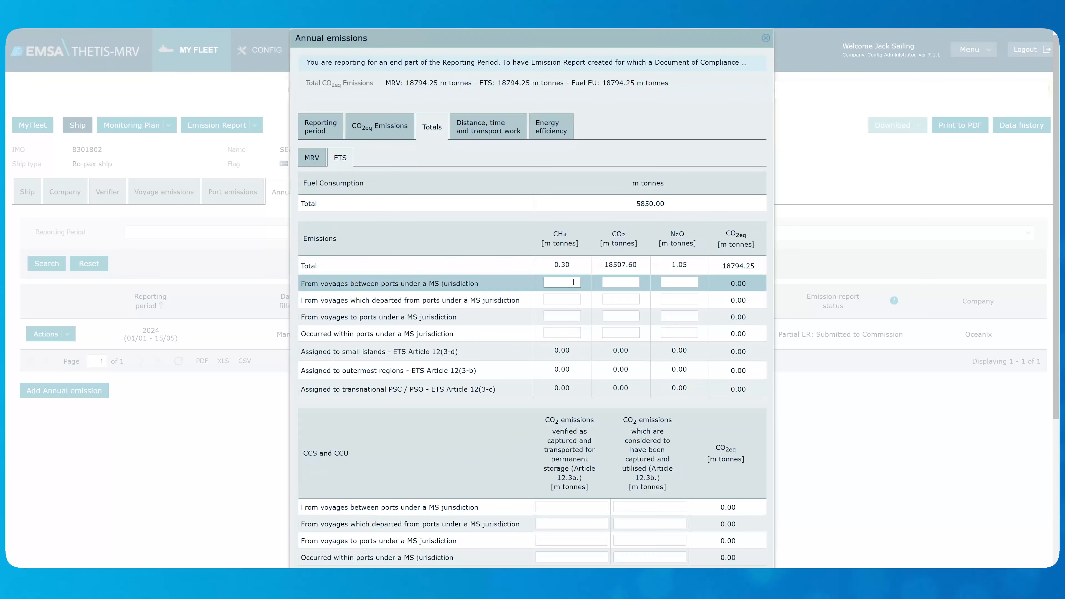
text(0.23)
key(Tab)
text(14179.5)
key(Tab)
text(0.81	0	0	0	0	0	0	0.07	4328.1	0.24)
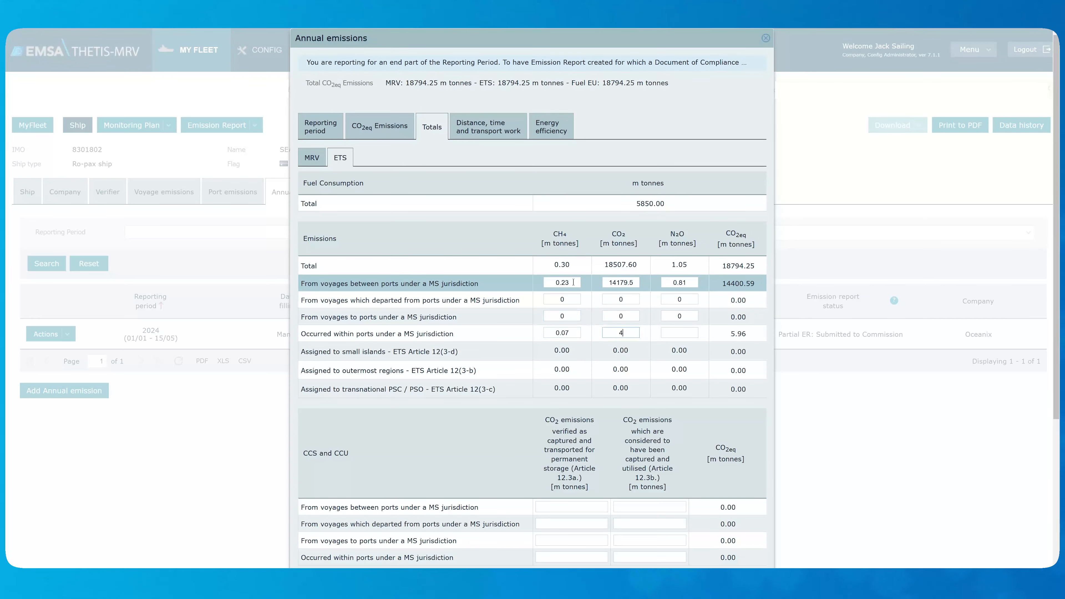
Set all CCS and CCU emission values in the ETS totals to 0.
scroll(531, 298, down, 5)
click(584, 302)
text(0	0	0	0	0	0	0	0)
Enter 30000 n miles and 4320 hours for regular navigation, 0 hours at anchorage, and transport work of 45000000 (pax) and 30000000 (freight).
scroll(336, 280, up, 5)
click(502, 131)
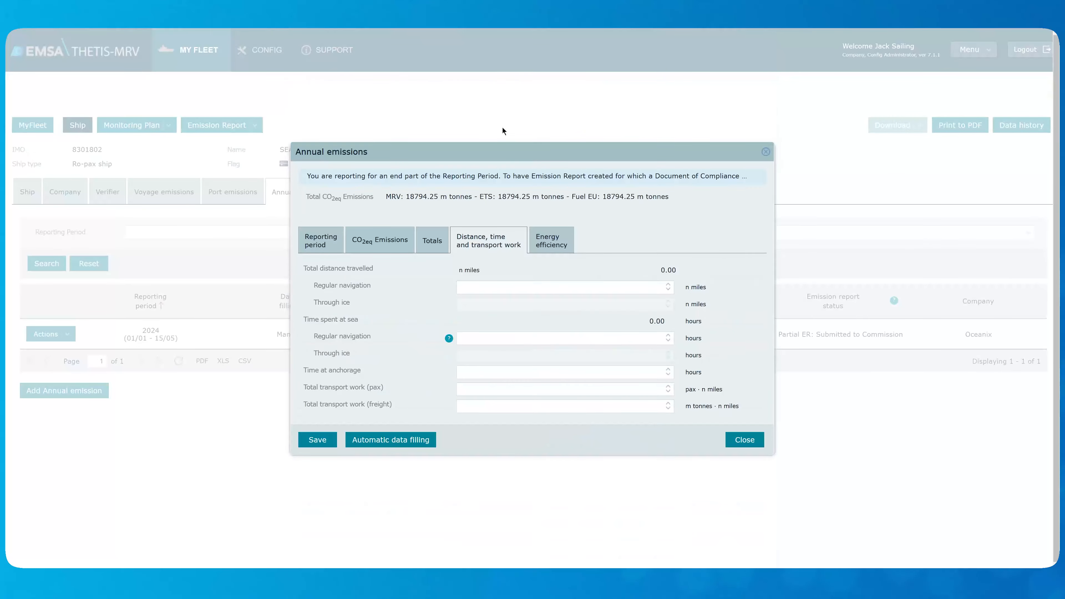
click(621, 288)
text(30000)
click(623, 339)
text(4320)
click(619, 371)
click(627, 389)
text(45000000)
click(625, 405)
text(30000000)
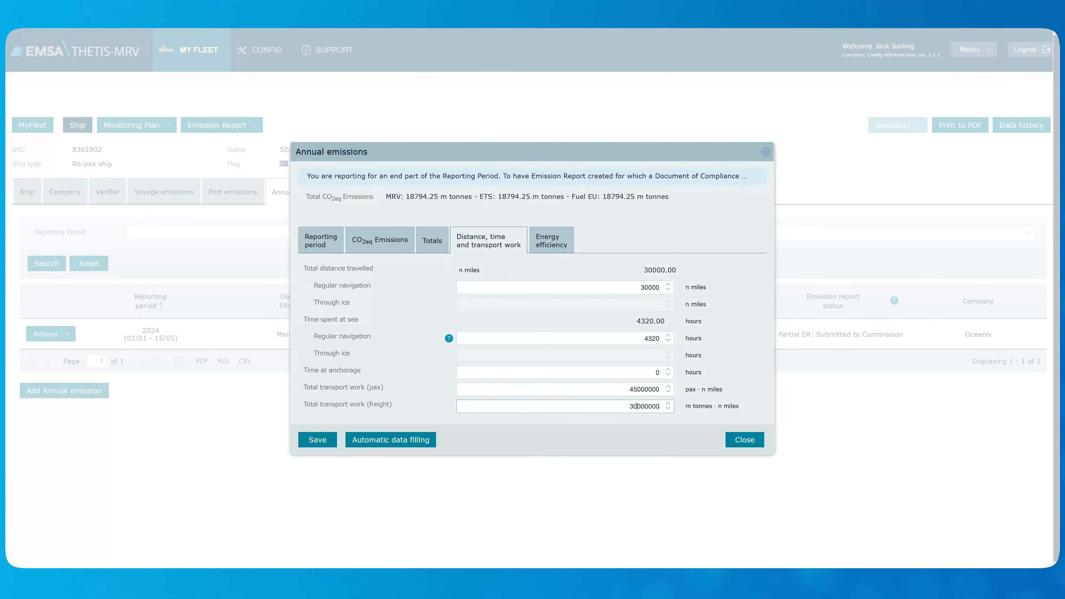
View the energy efficiency figures and save the annual emissions record for 16/05 to 31/12/2024.
click(552, 241)
click(317, 459)
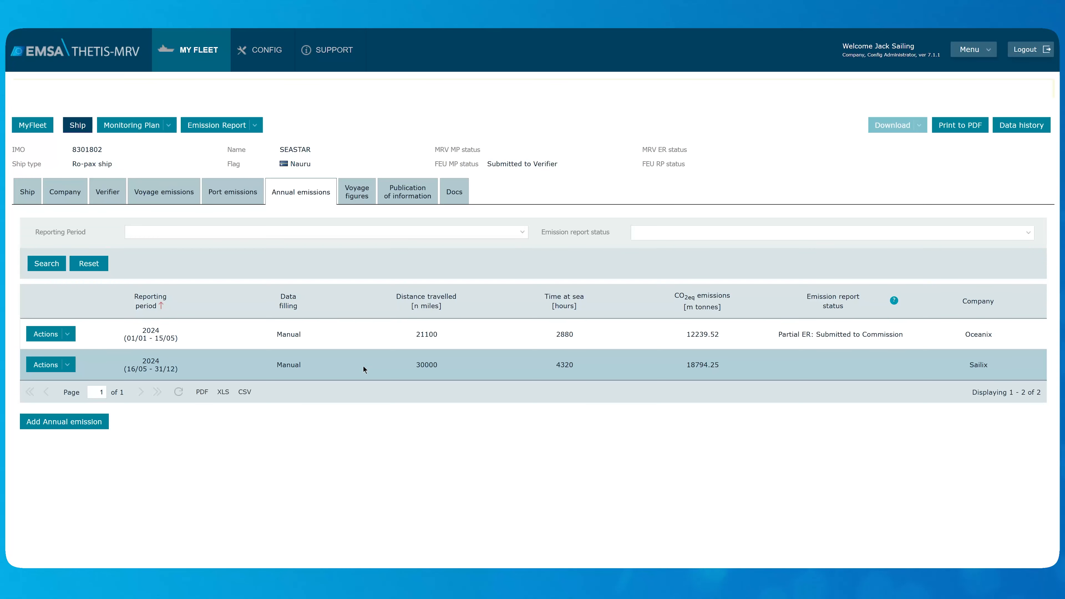
Create a new MRV Emission Report for SEASTAR with 2024 as the reporting period.
click(257, 126)
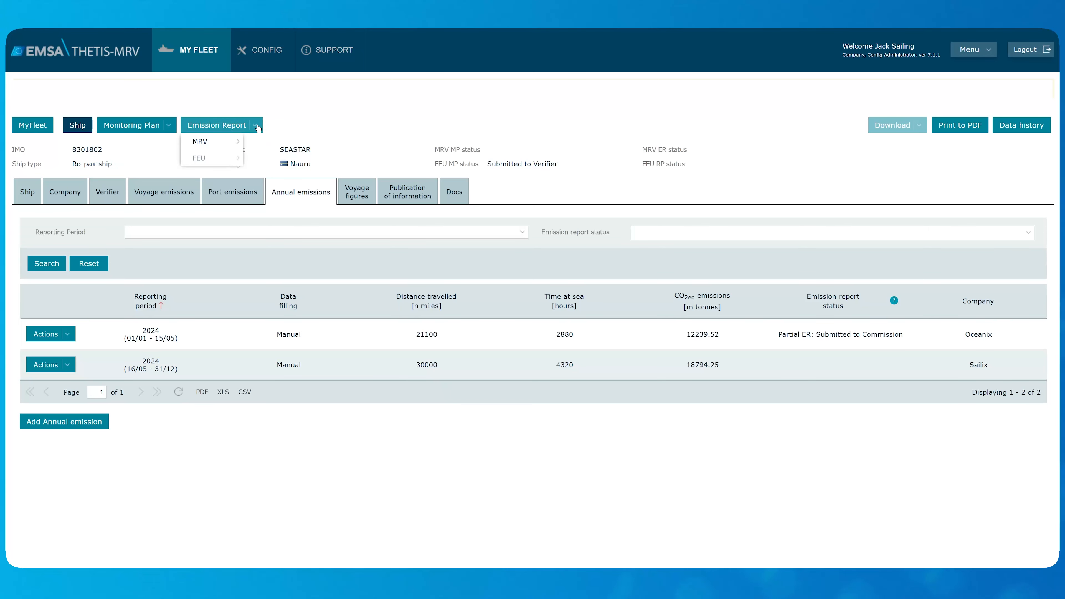
mouse_move(226, 142)
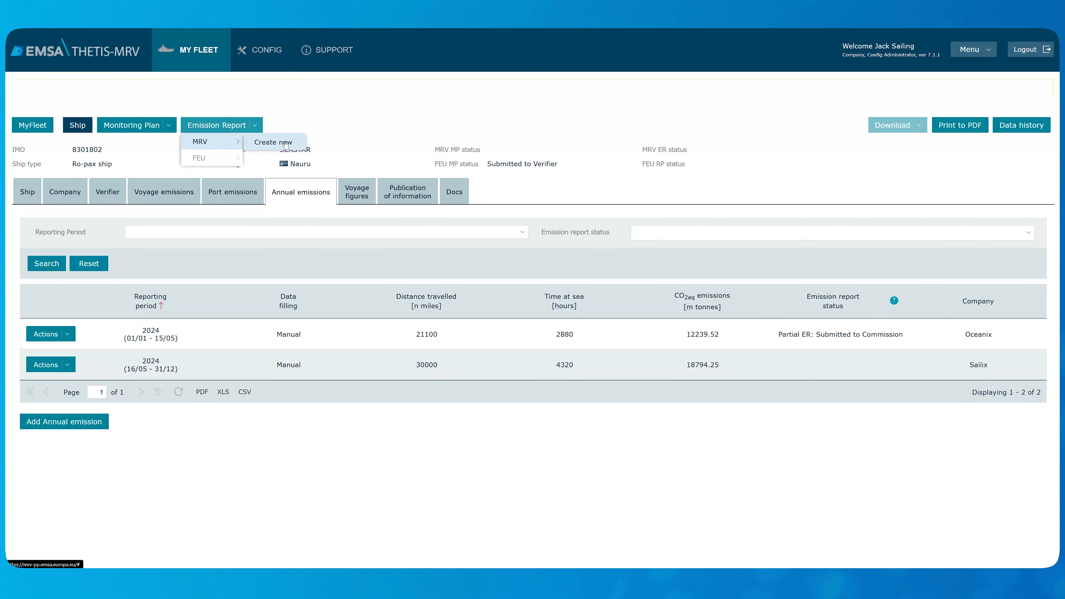
click(286, 143)
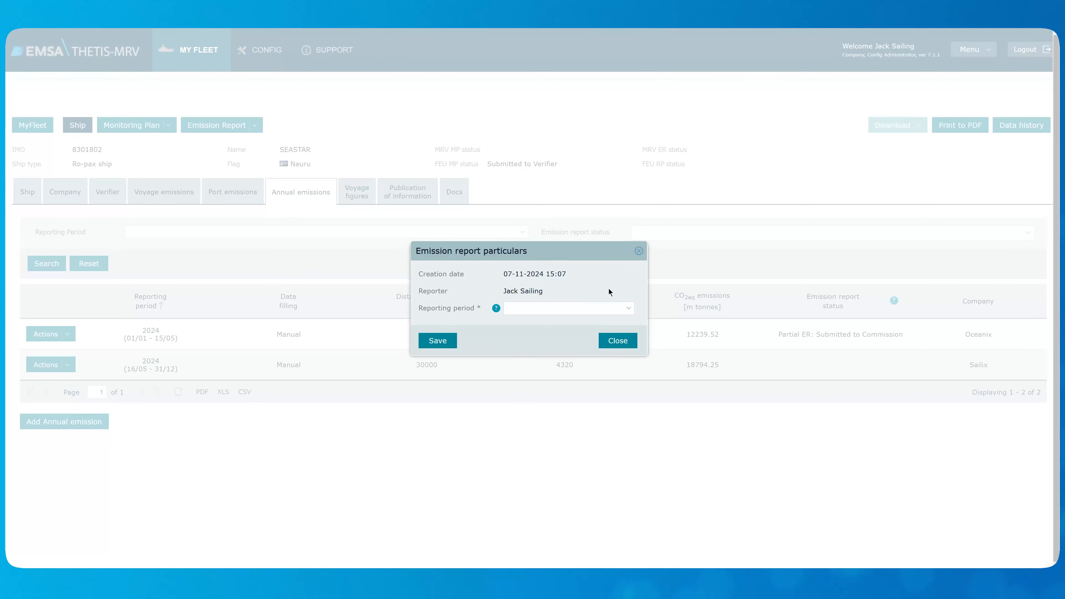
click(627, 309)
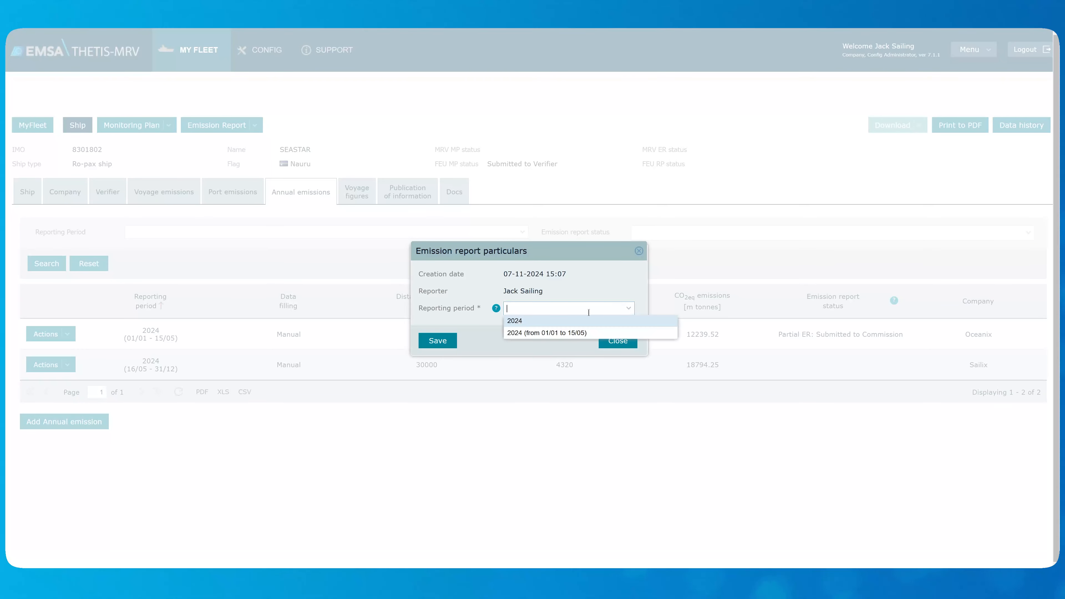
click(559, 322)
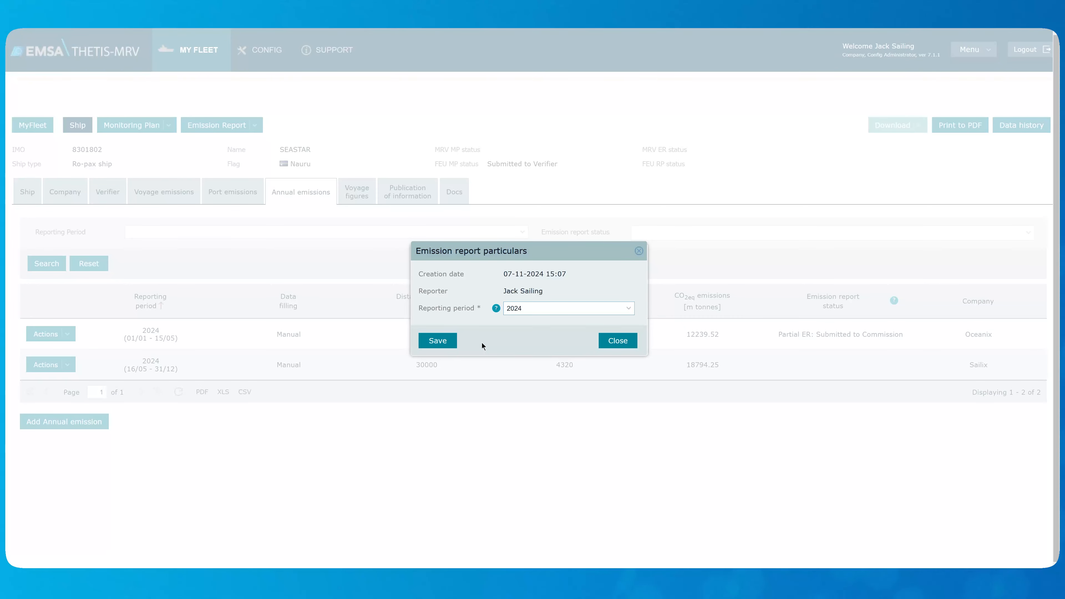
click(436, 341)
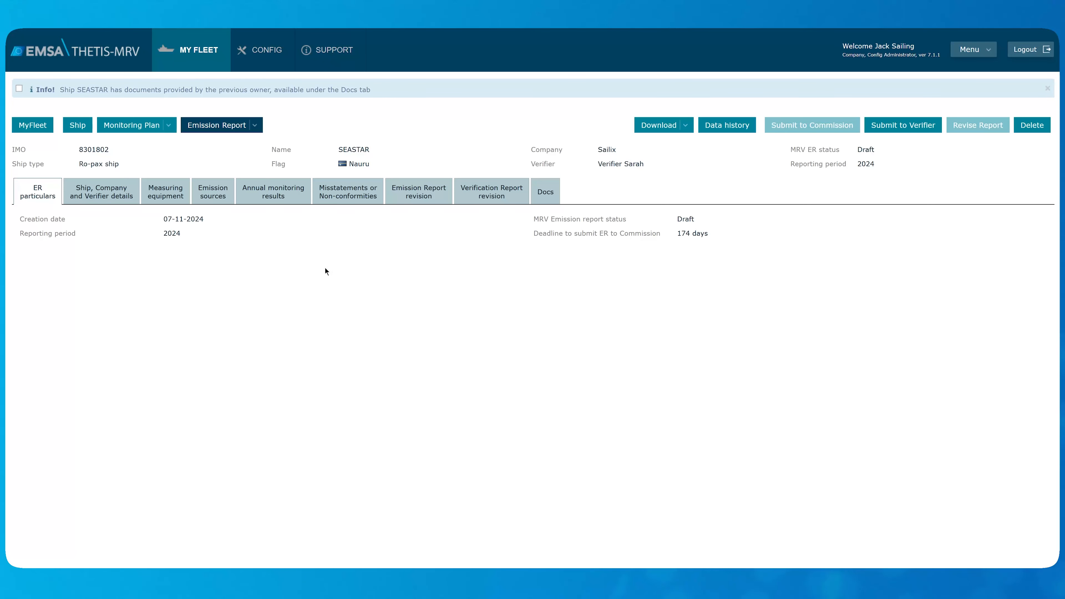
Examine the report's annual monitoring results, including the MRV and ETS totals, along with its measuring equipment and emission sources.
click(271, 197)
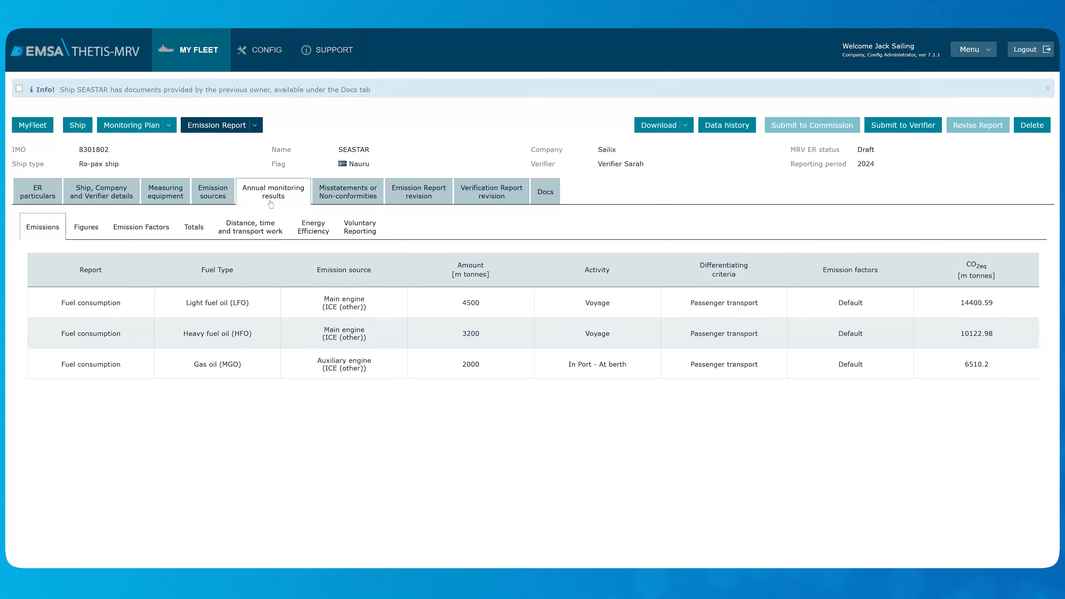
click(194, 228)
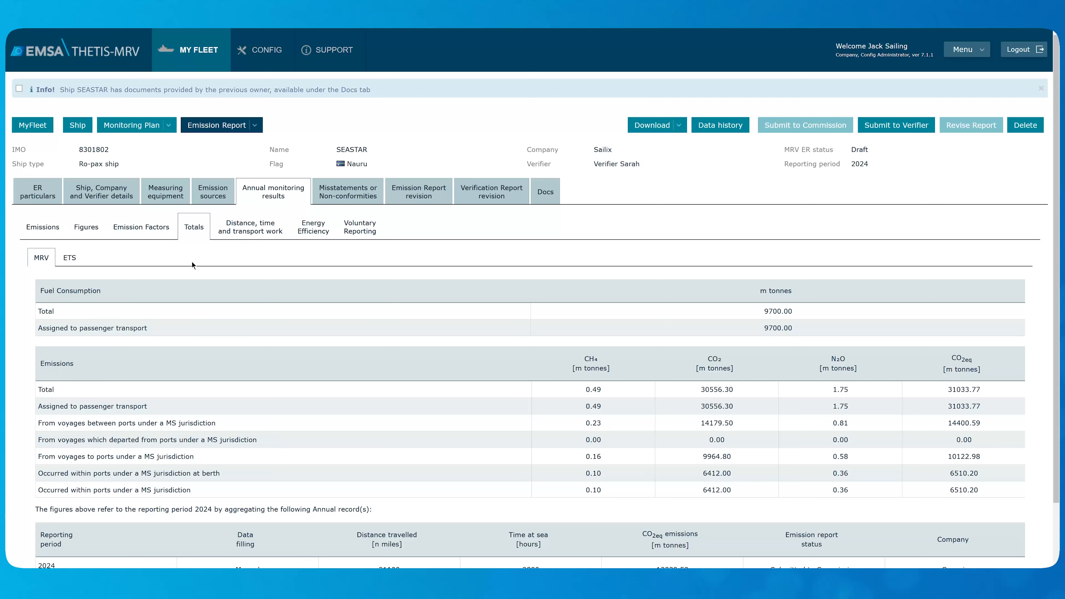
scroll(307, 317, down, 2)
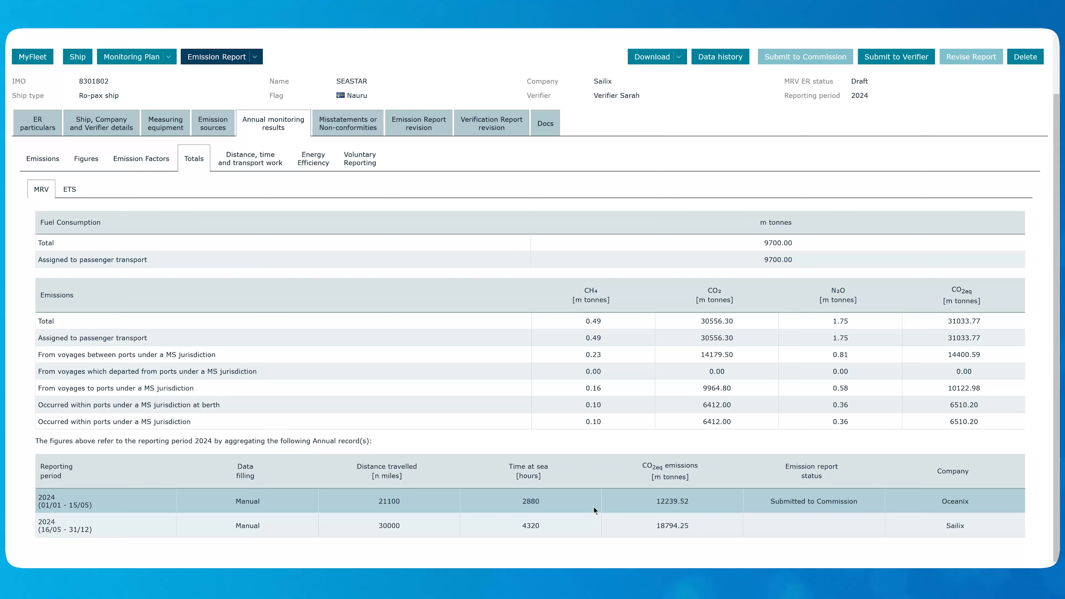
click(70, 190)
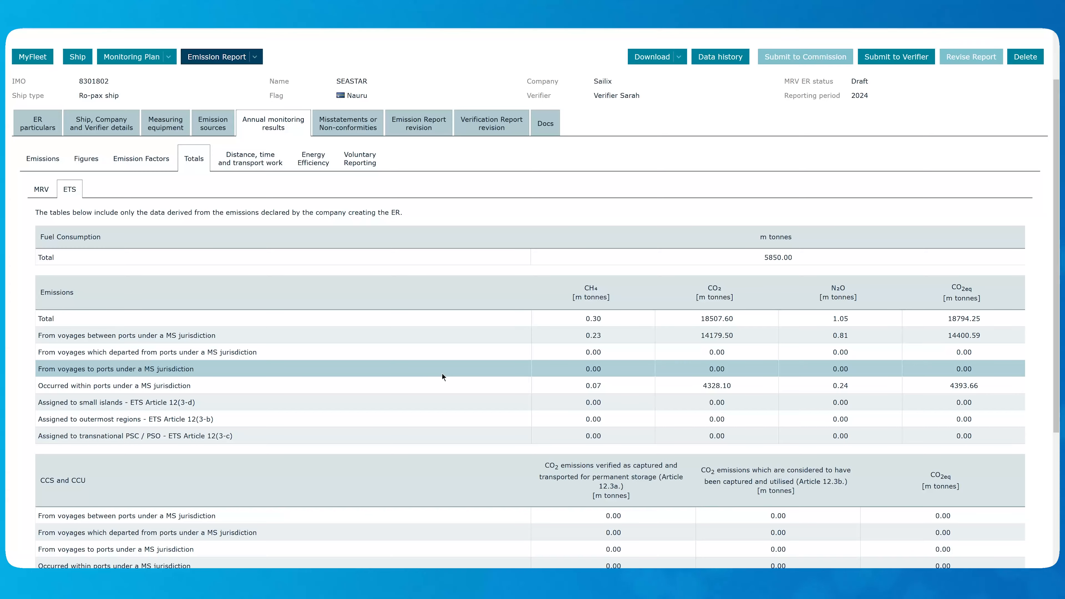
scroll(442, 374, down, 5)
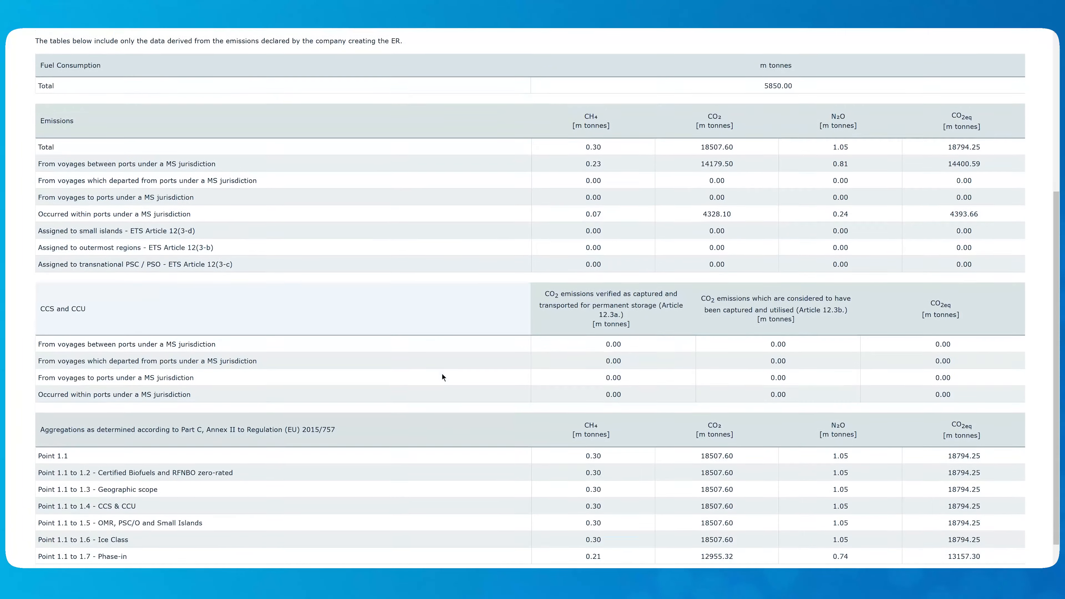
scroll(442, 374, up, 4)
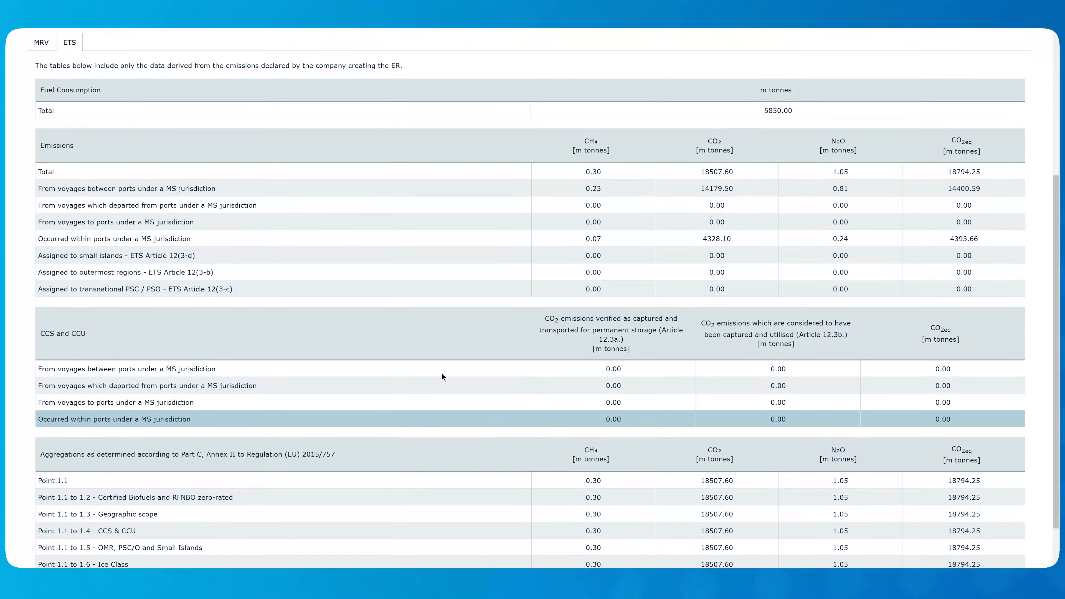
scroll(442, 374, up, 3)
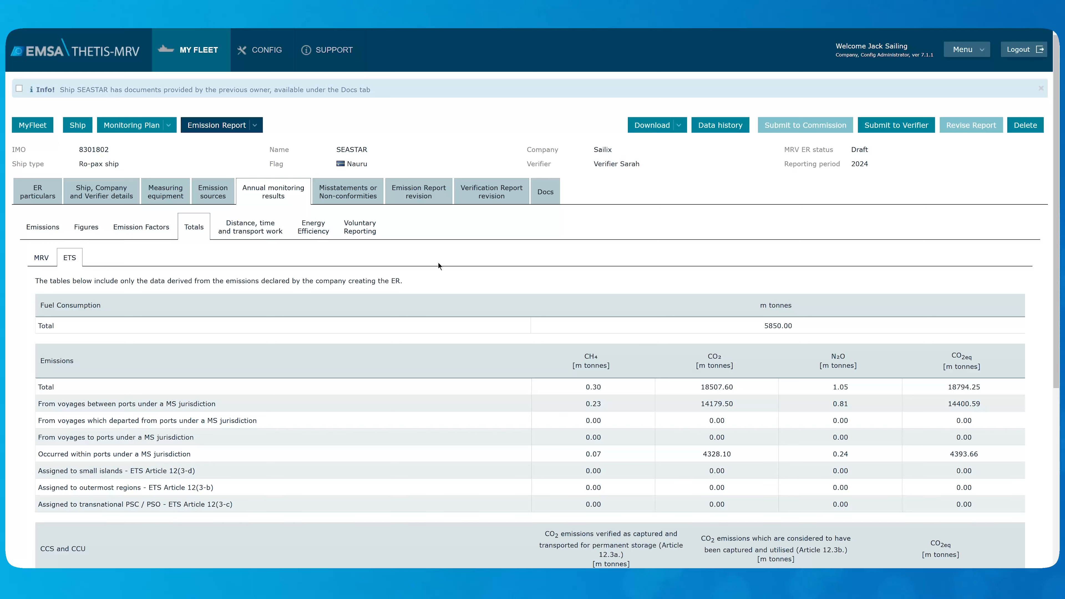
click(171, 191)
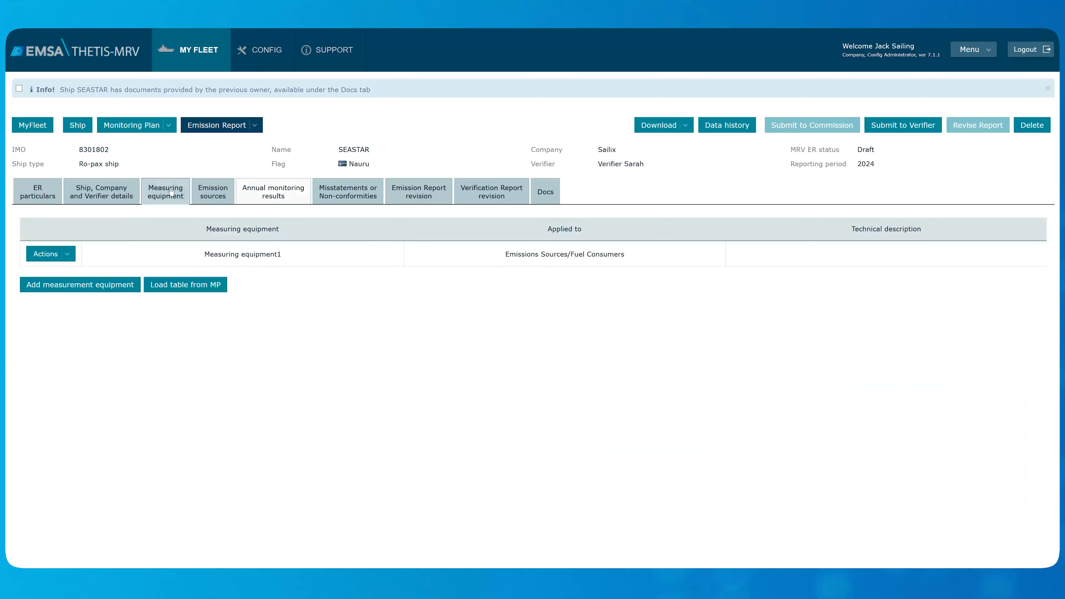
click(218, 195)
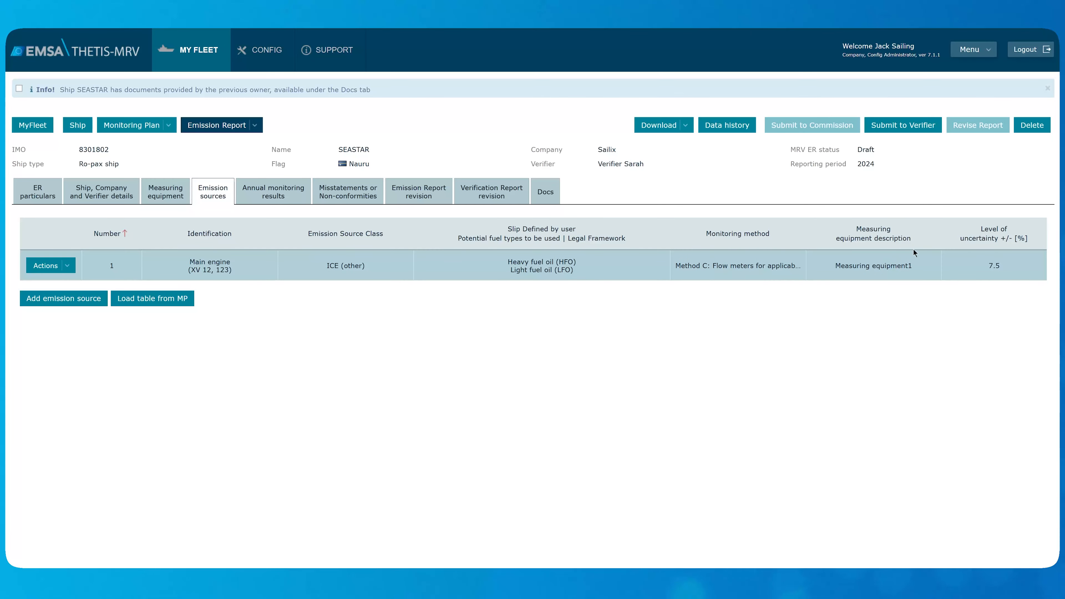
Submit the Emission Report to the verifier, with an ER document version generated.
click(904, 127)
click(445, 332)
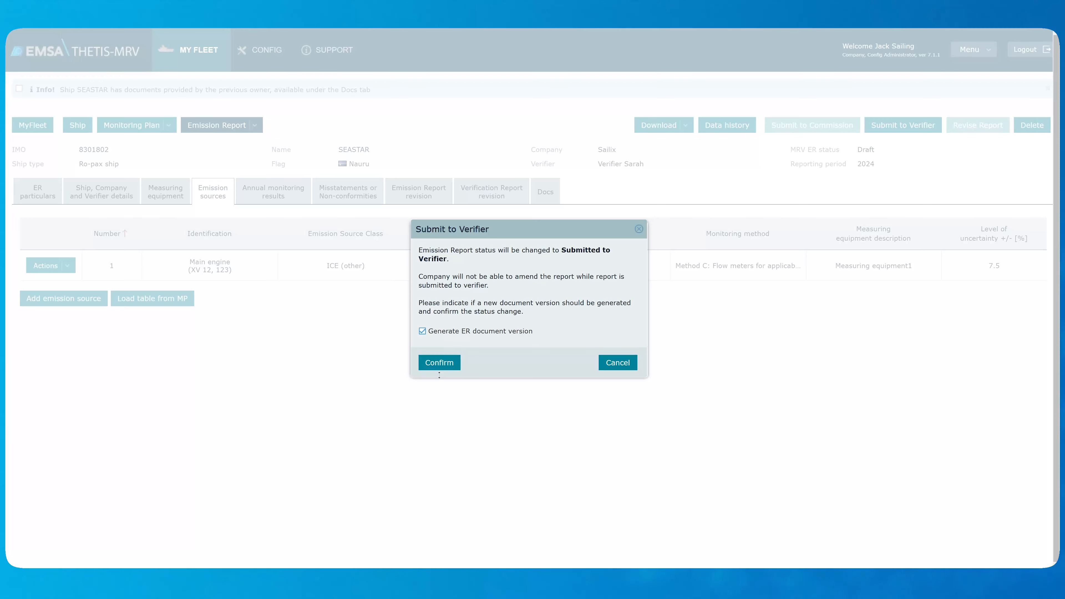
click(440, 363)
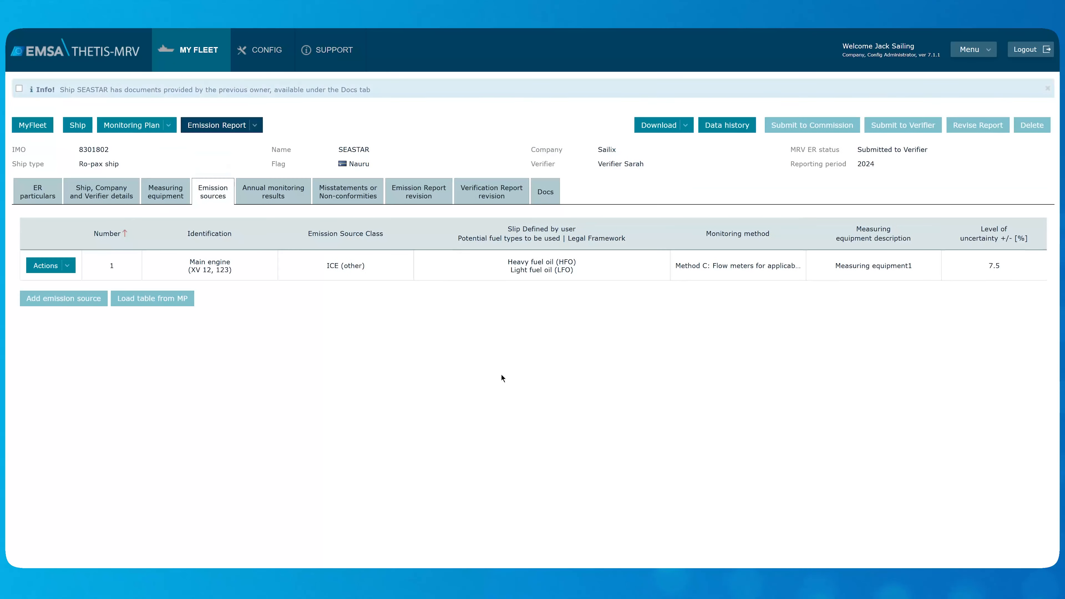